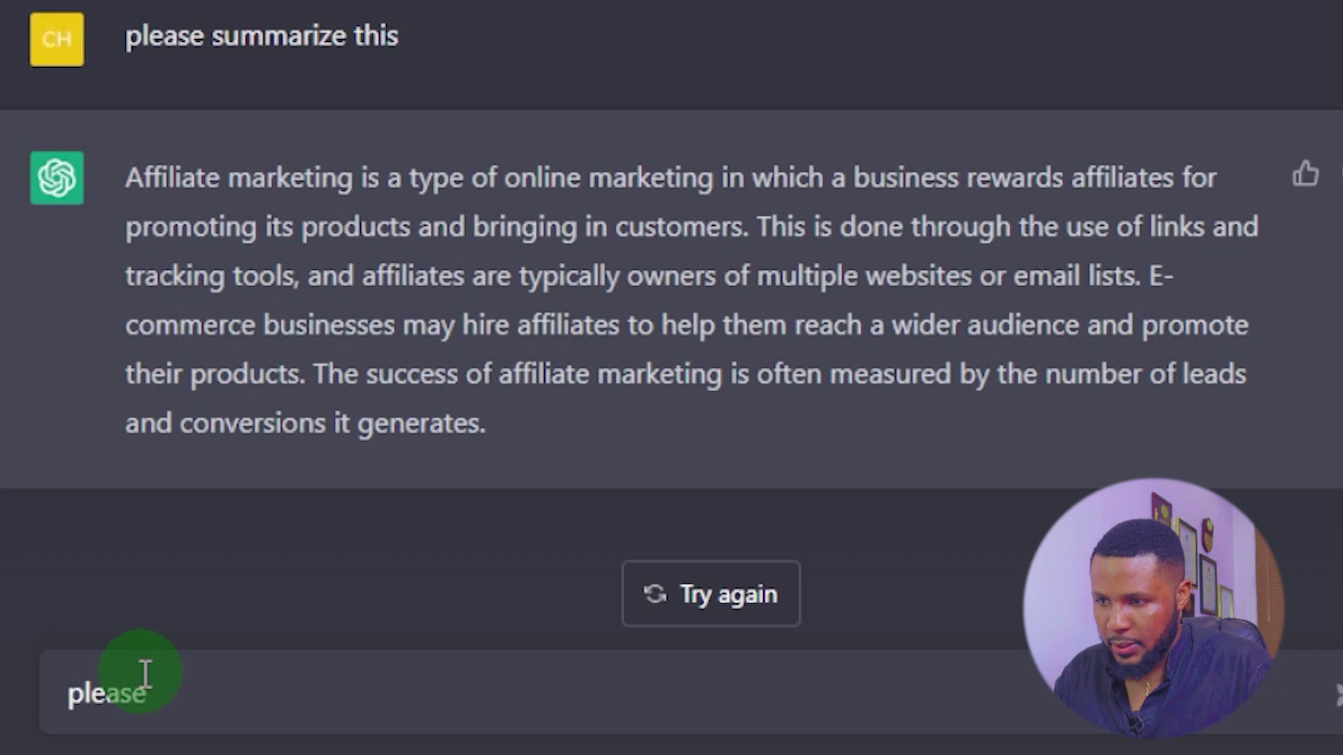
Send ChatGPT 'this sentence correct: i was to come today?' and read the correction.
{"action": "type", "text": "this"}
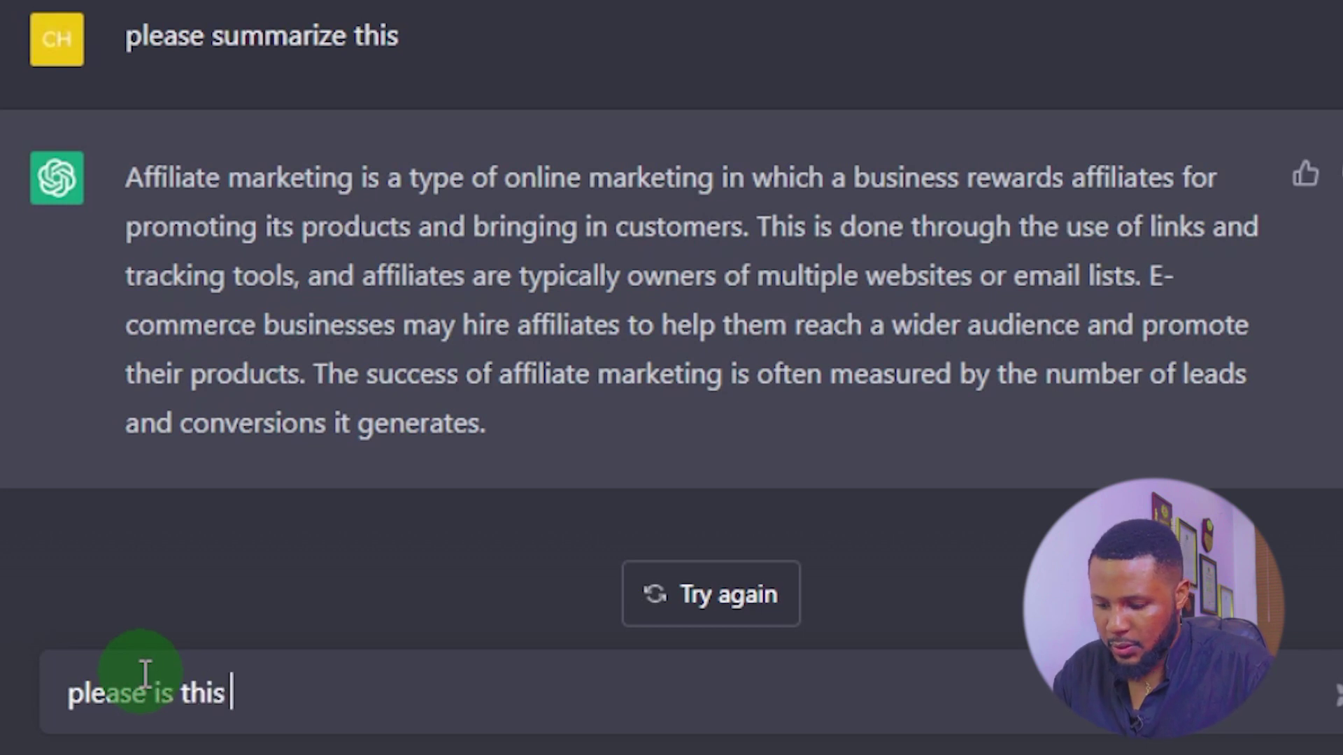
{"action": "type", "text": " sentence corr"}
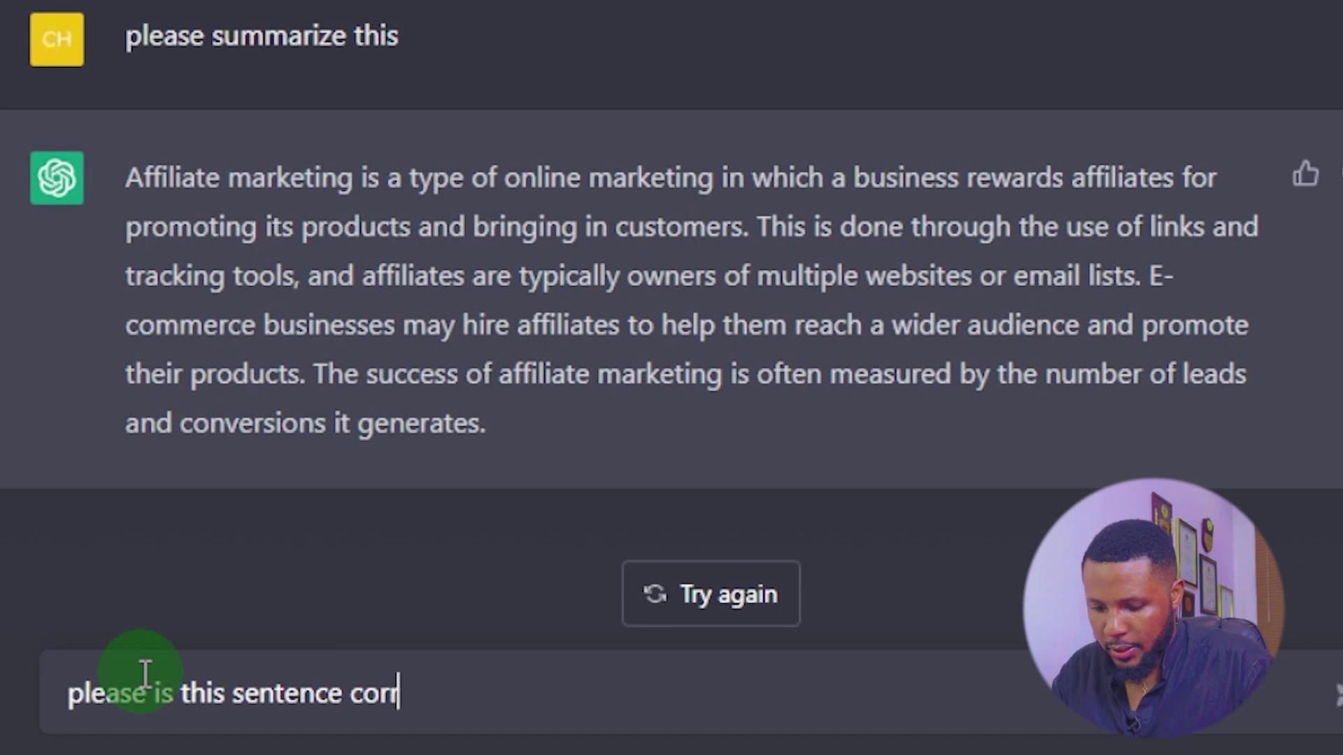
{"action": "type", "text": "ect: i was to come today"}
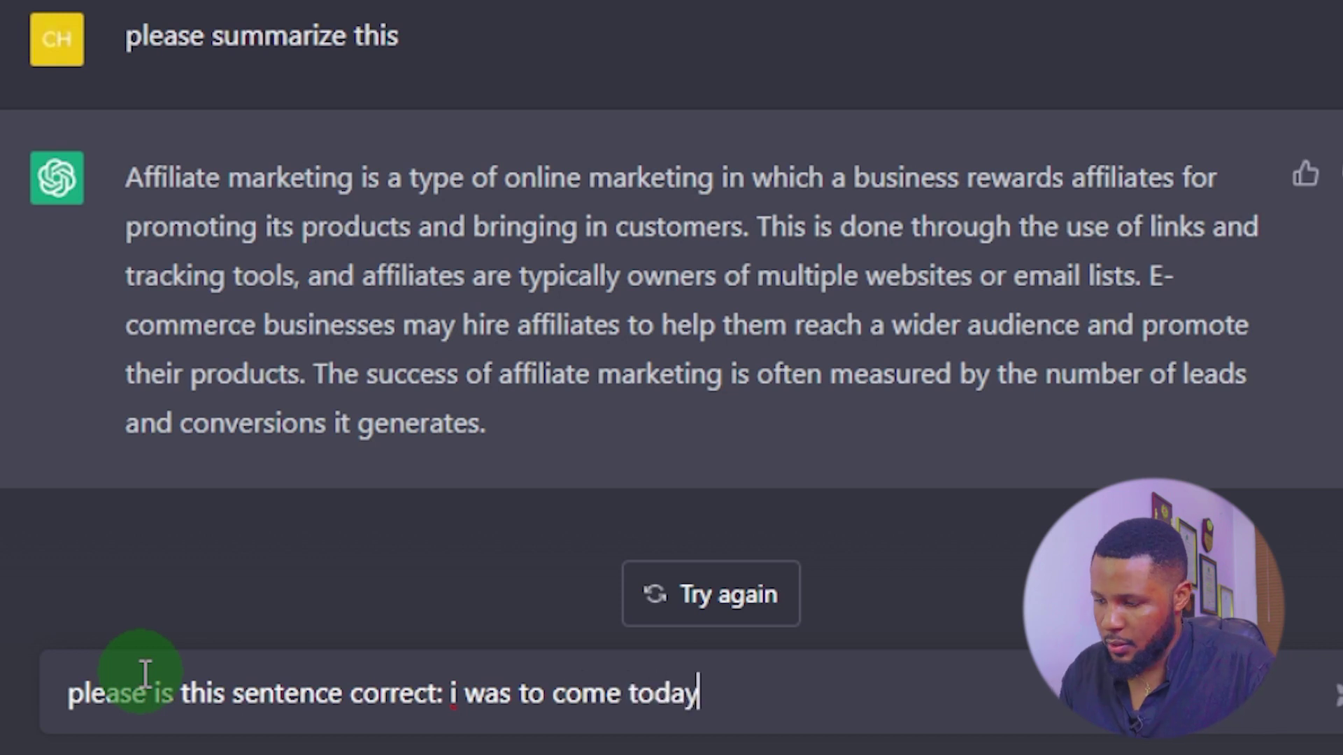
{"action": "type", "text": "?"}
{"action": "key", "text": "Return"}
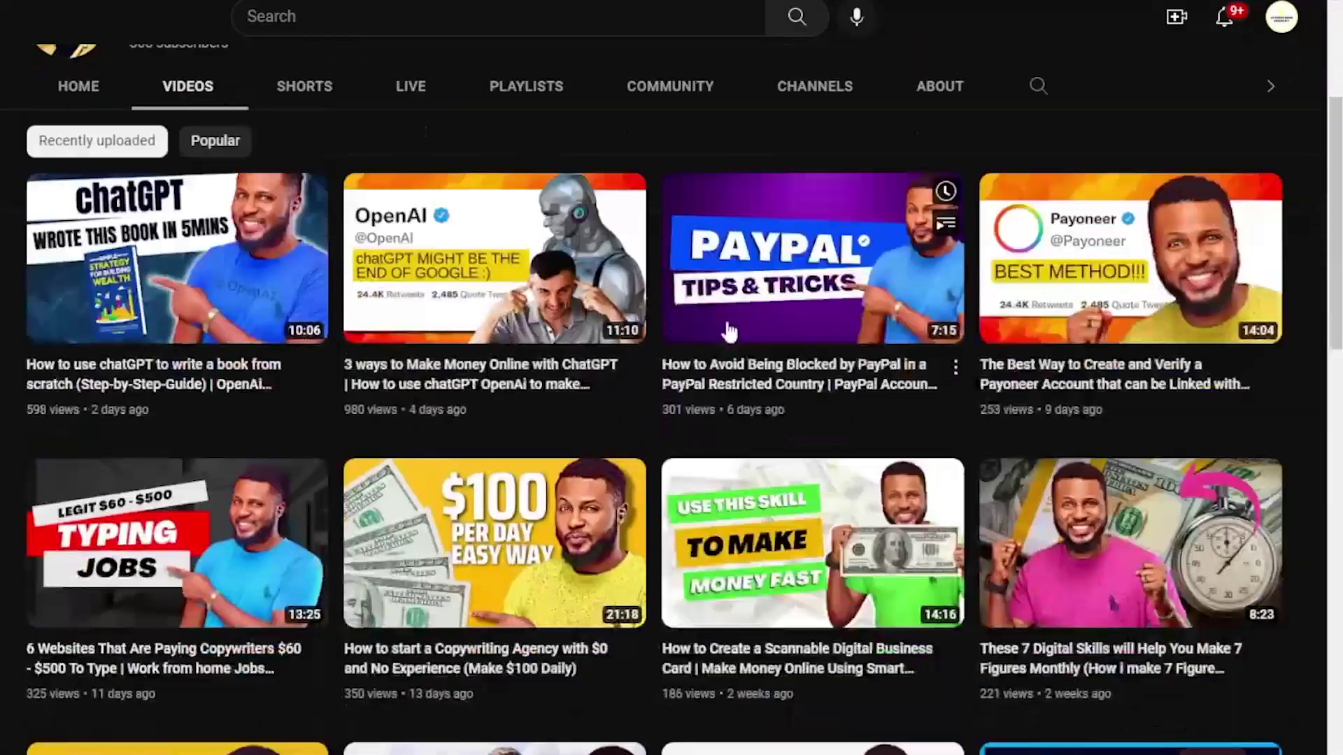
{"action": "scroll", "coordinate": [724, 322], "scroll_direction": "up", "scroll_amount": 4}
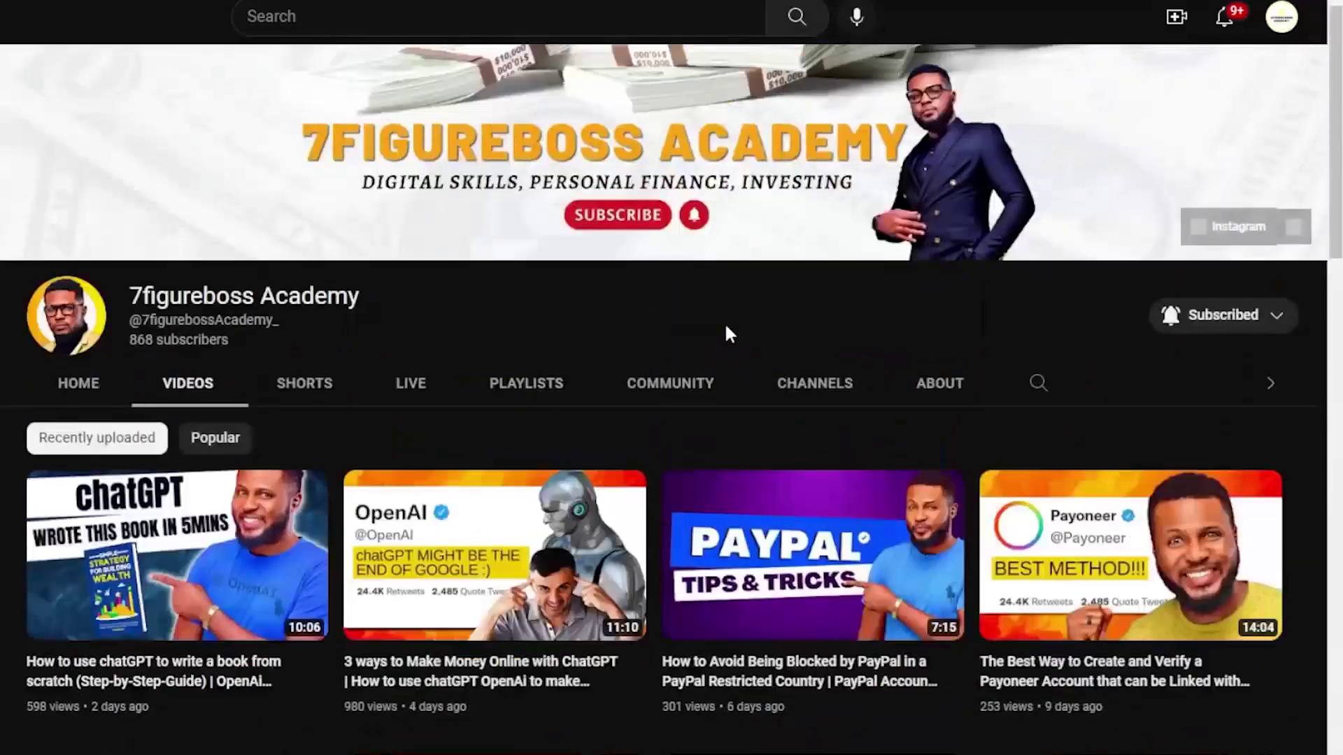
{"action": "scroll", "coordinate": [724, 322], "scroll_direction": "down", "scroll_amount": 7}
{"action": "scroll", "coordinate": [728, 344], "scroll_direction": "down", "scroll_amount": 20}
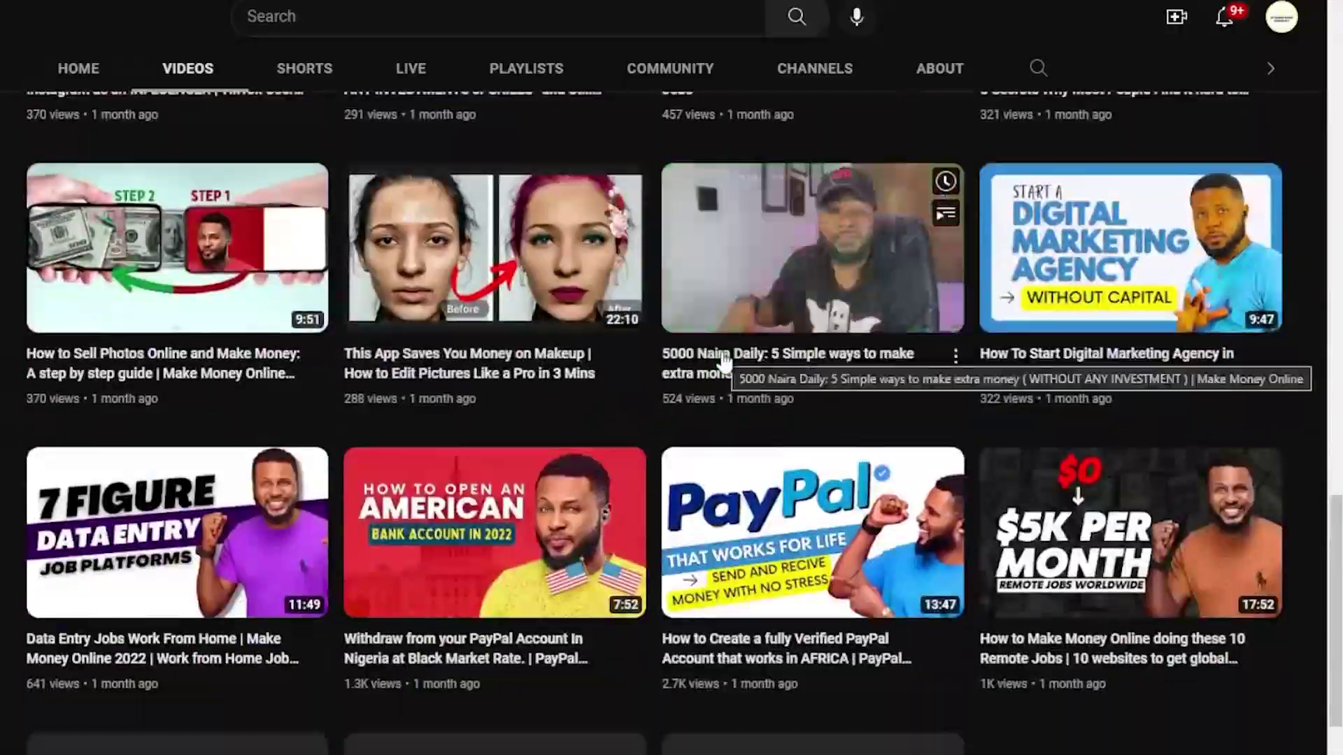
{"action": "scroll", "coordinate": [993, 304], "scroll_direction": "up", "scroll_amount": 2}
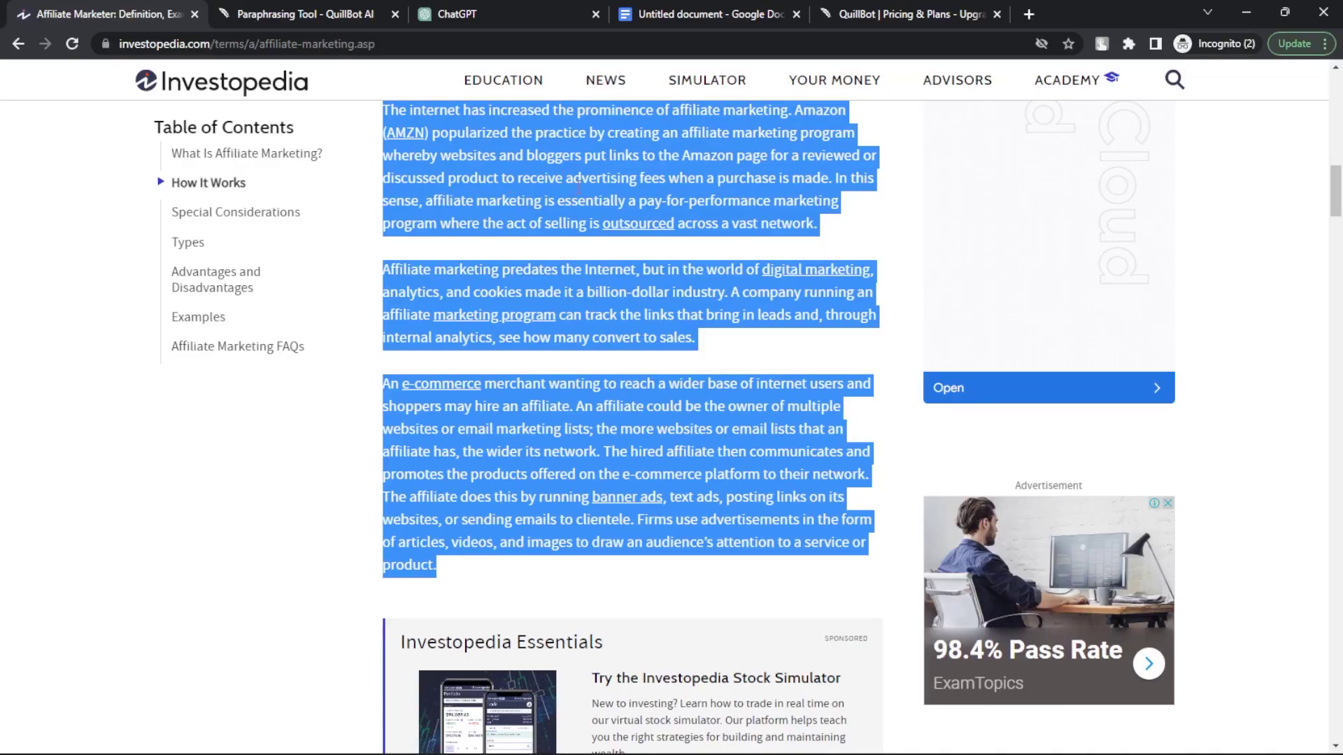
Copy the selected Investopedia affiliate-marketing passage and paste it into QuillBot's paraphraser.
{"action": "right_click", "coordinate": [561, 178]}
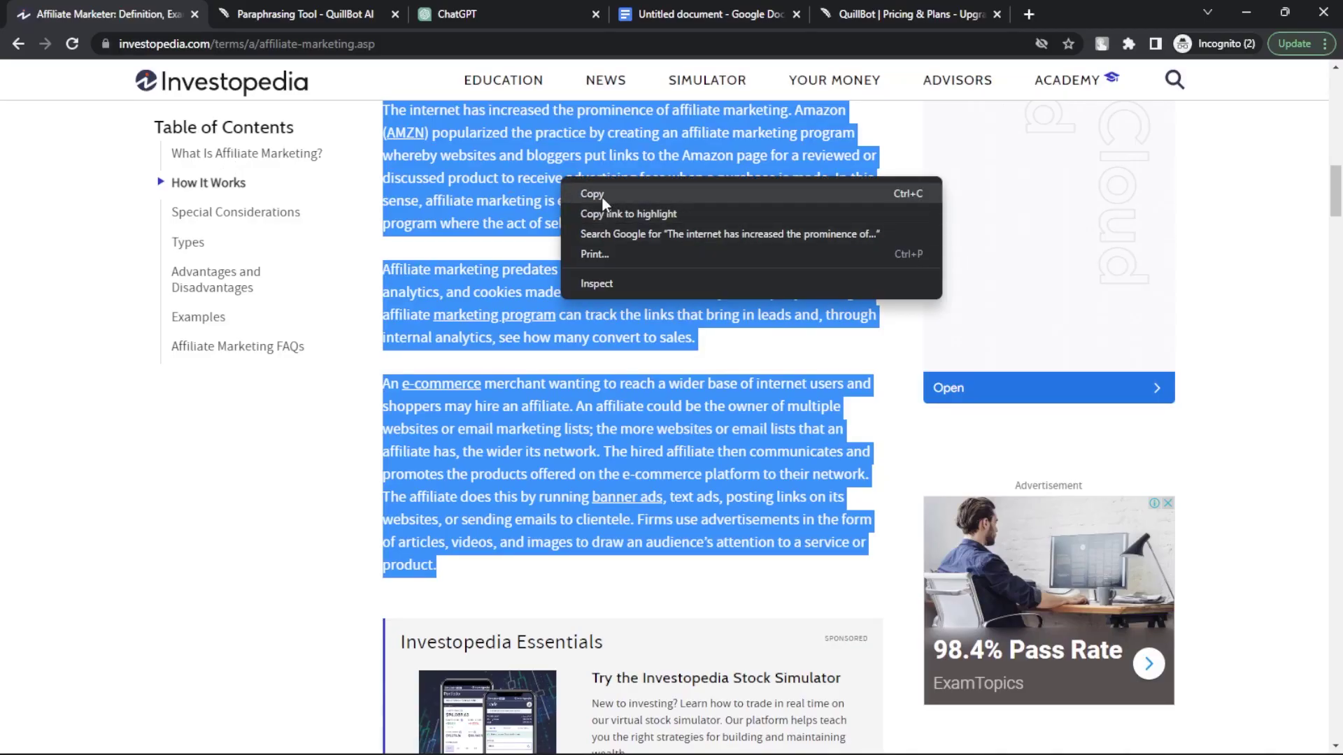
{"action": "left_click", "coordinate": [318, 14]}
{"action": "right_click", "coordinate": [307, 214]}
{"action": "left_click", "coordinate": [343, 355]}
Run QuillBot's paraphrase on the pasted affiliate-marketing passage.
{"action": "left_click", "coordinate": [632, 563]}
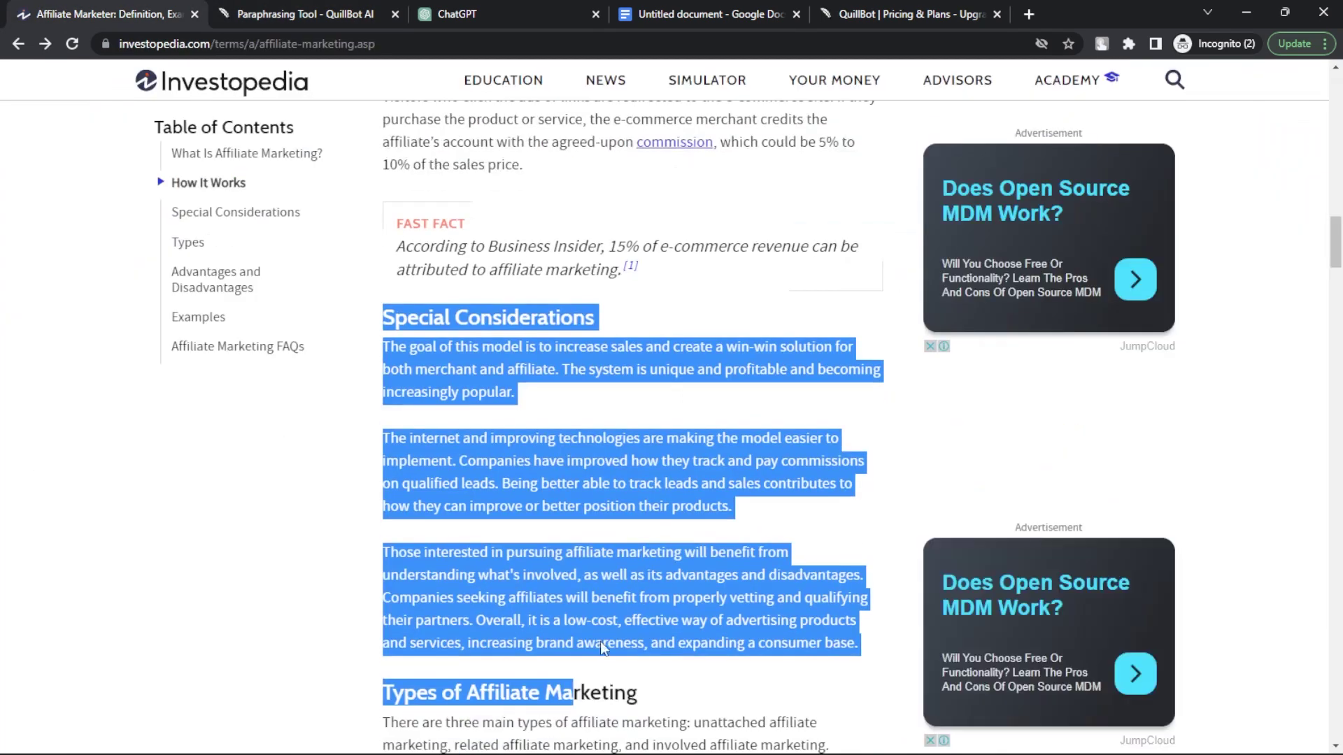
{"action": "scroll", "coordinate": [600, 640], "scroll_direction": "up", "scroll_amount": 2}
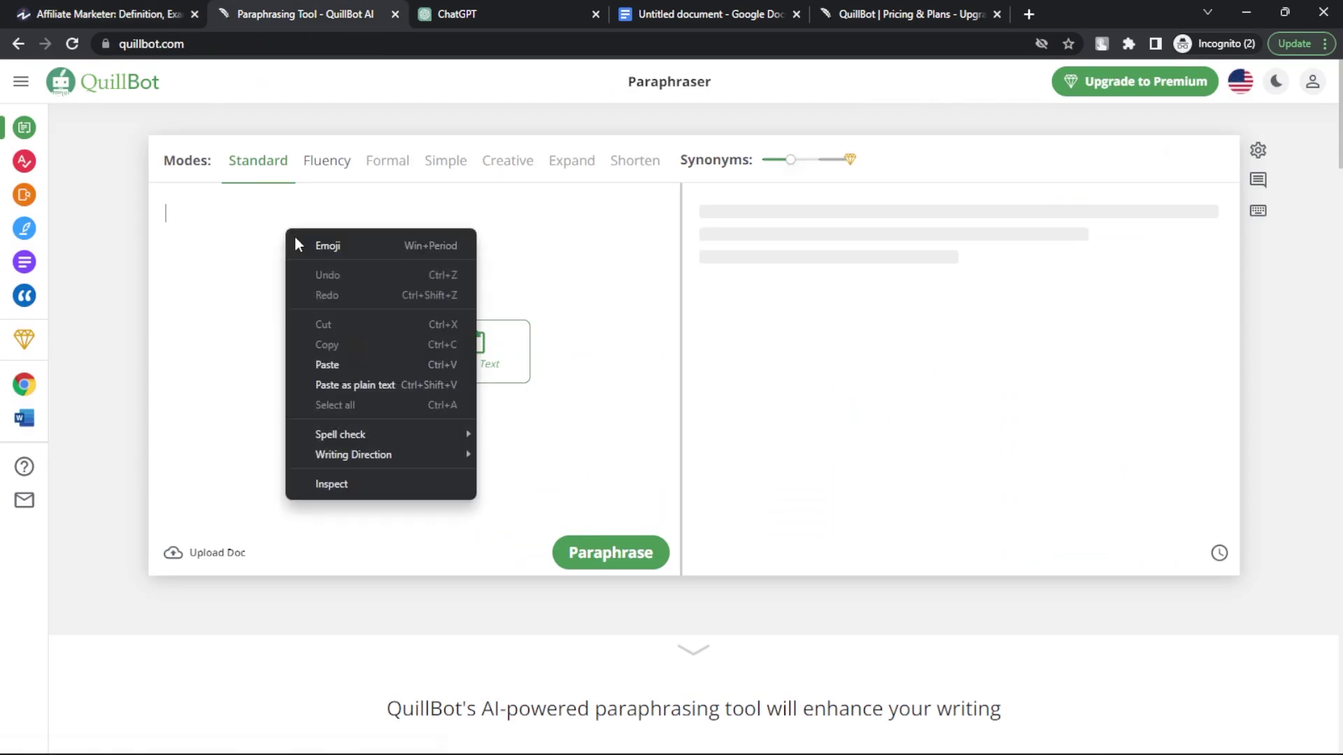
{"action": "left_click", "coordinate": [334, 366]}
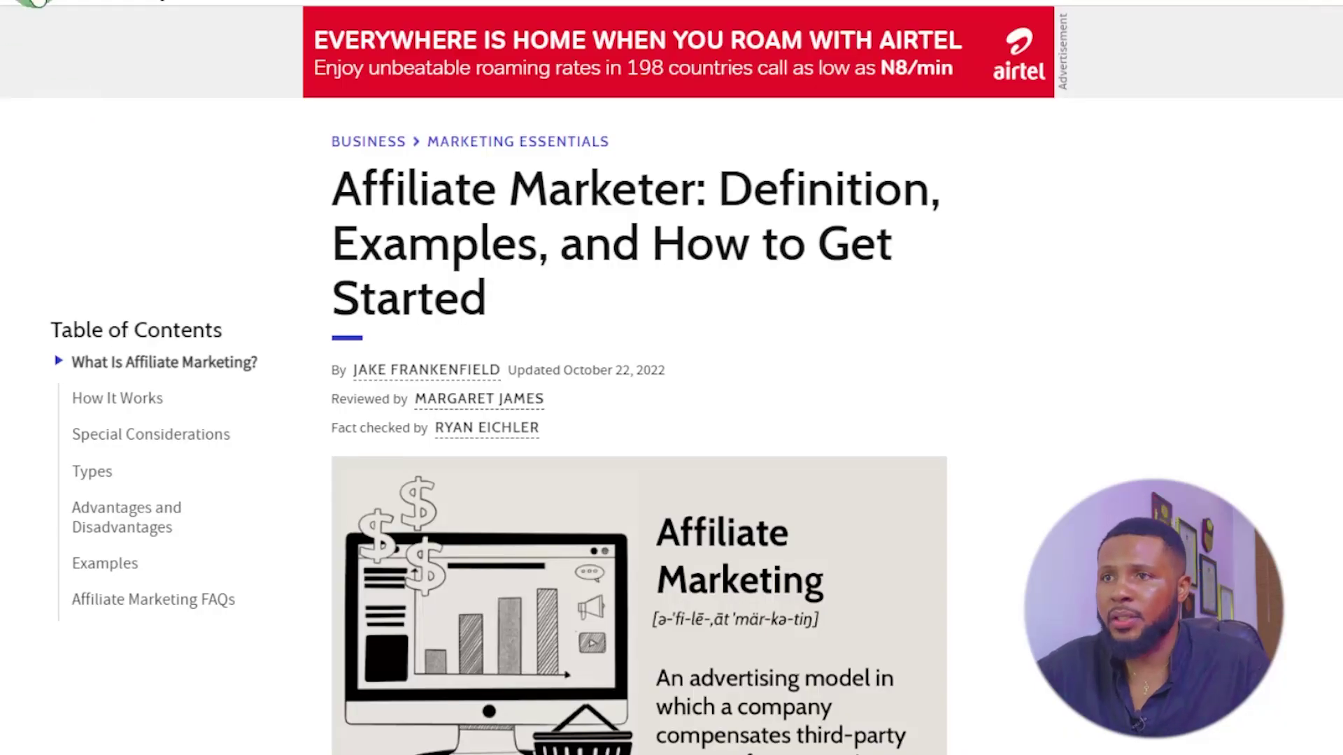
Select and copy the three paragraphs under Investopedia's 'Understanding Affiliate Marketing' heading.
{"action": "scroll", "coordinate": [700, 266], "scroll_direction": "down", "scroll_amount": 12}
{"action": "scroll", "coordinate": [435, 429], "scroll_direction": "down", "scroll_amount": 4}
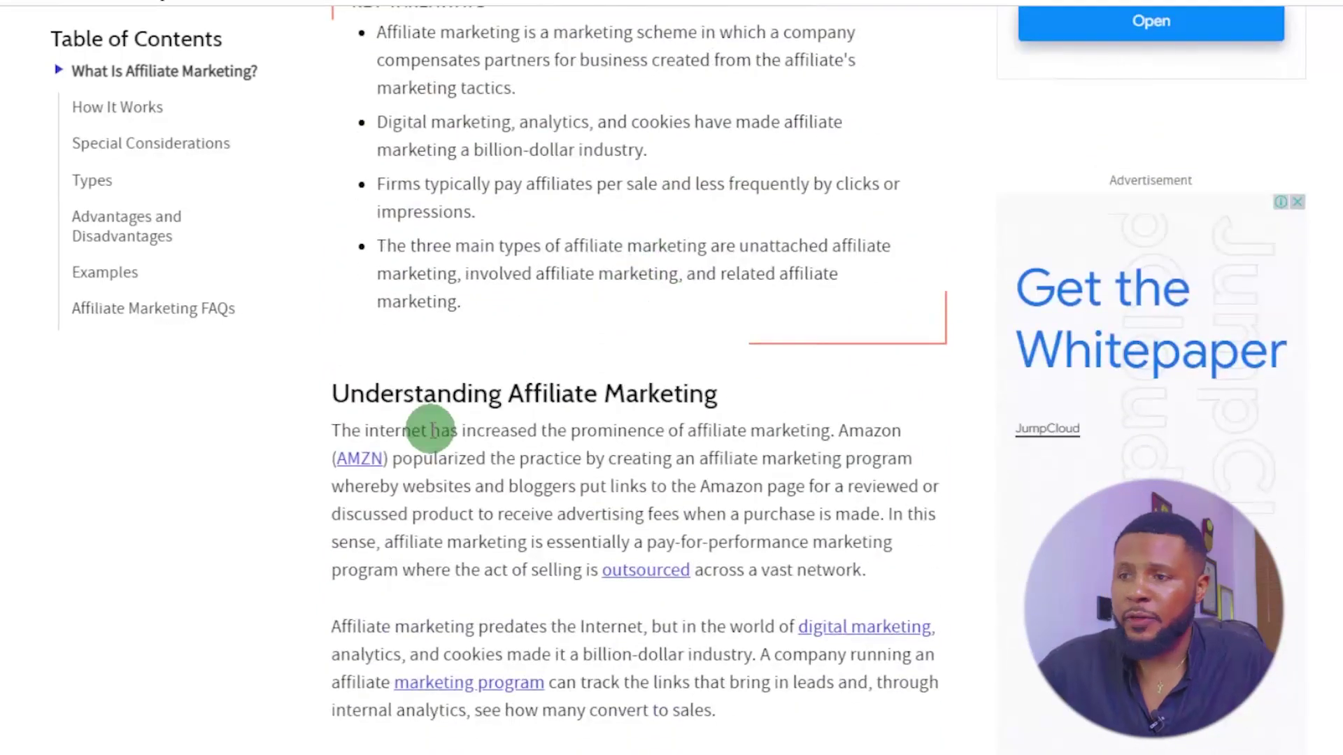
{"action": "scroll", "coordinate": [418, 219], "scroll_direction": "up", "scroll_amount": 16}
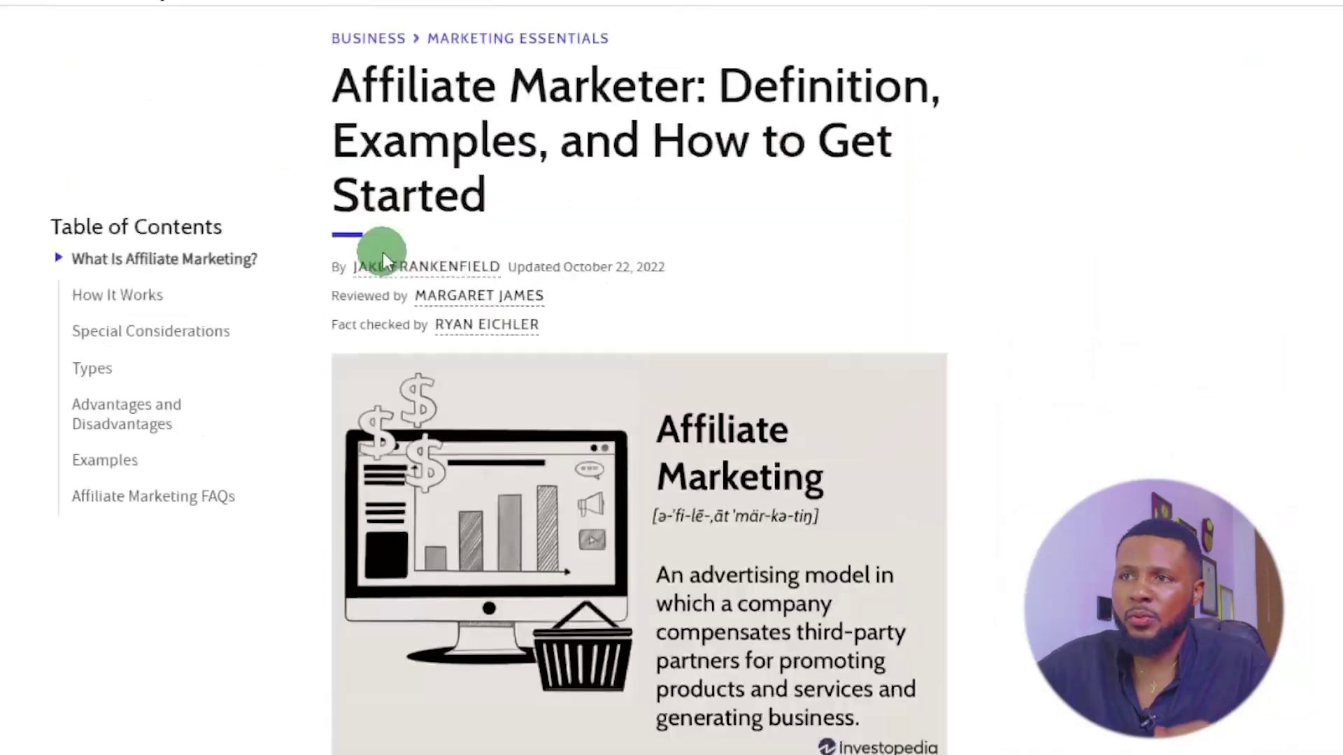
{"action": "scroll", "coordinate": [539, 278], "scroll_direction": "down", "scroll_amount": 2}
{"action": "scroll", "coordinate": [471, 210], "scroll_direction": "up", "scroll_amount": 2}
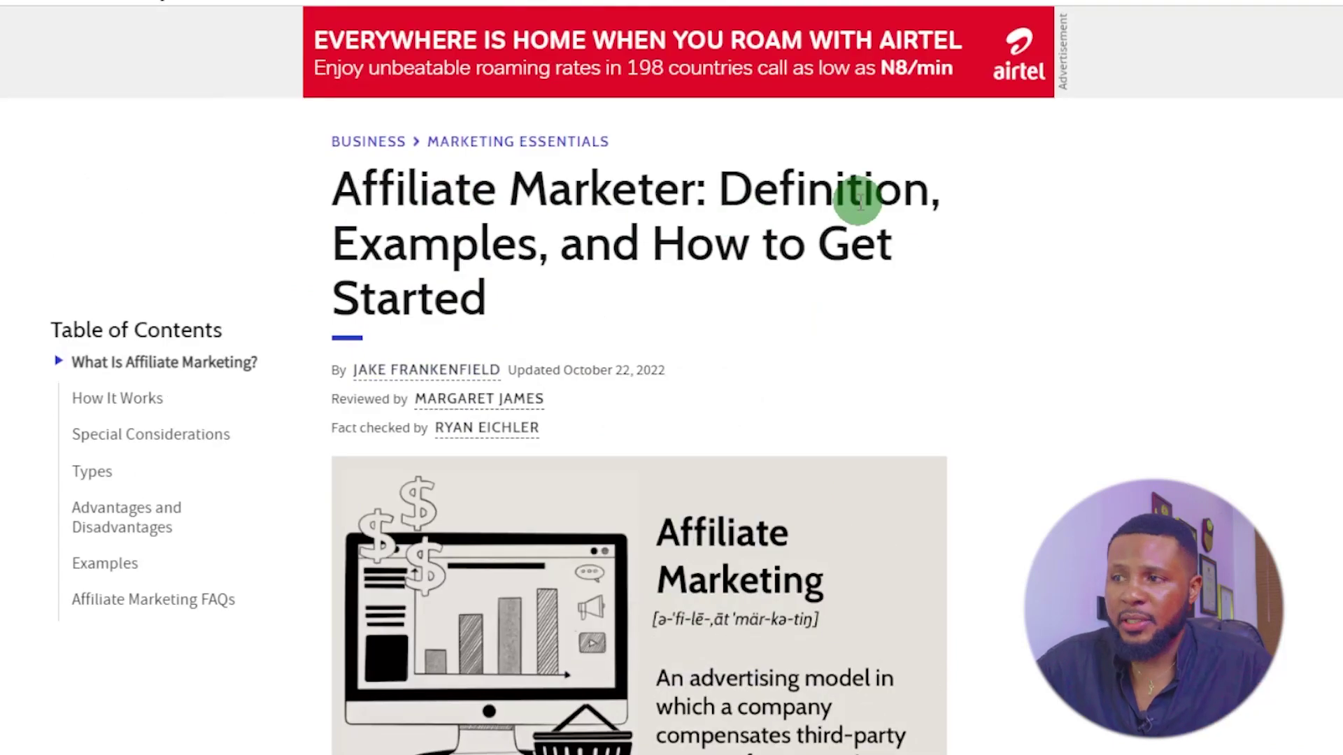
{"action": "scroll", "coordinate": [799, 339], "scroll_direction": "down", "scroll_amount": 3}
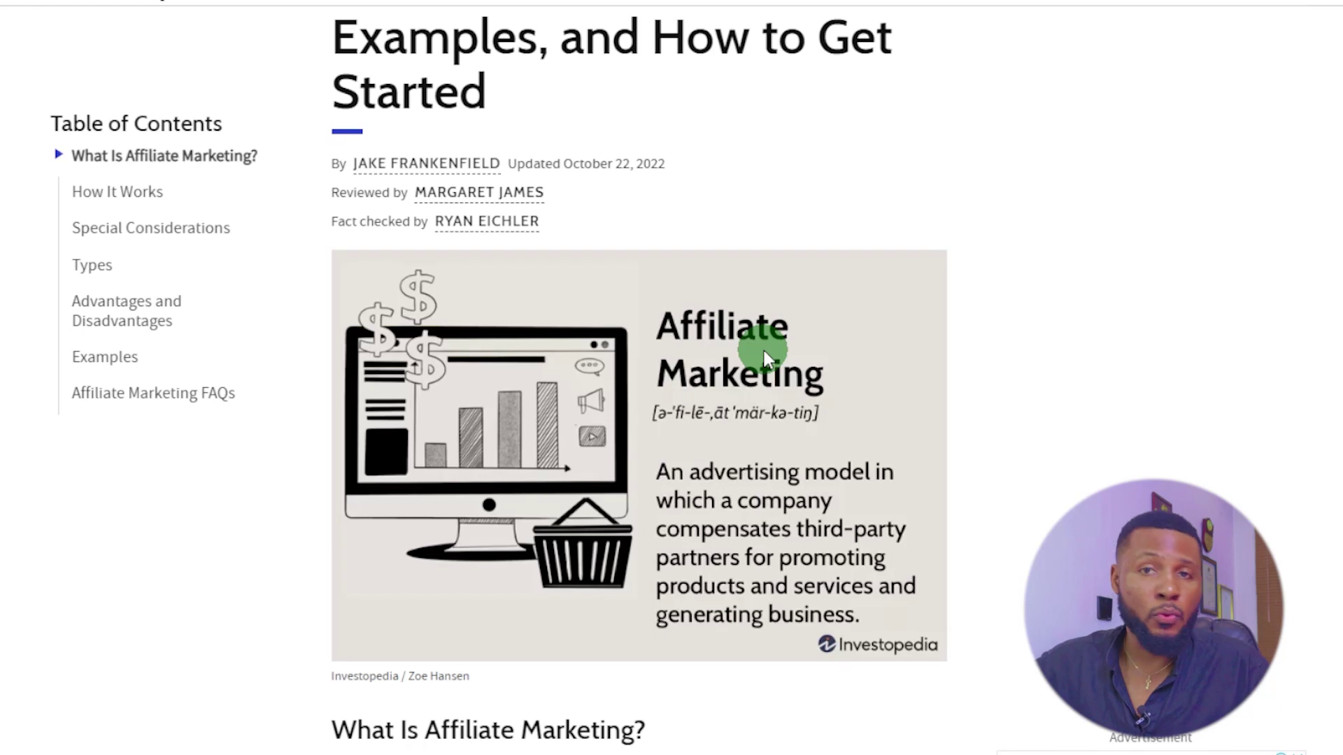
{"action": "scroll", "coordinate": [824, 346], "scroll_direction": "down", "scroll_amount": 4}
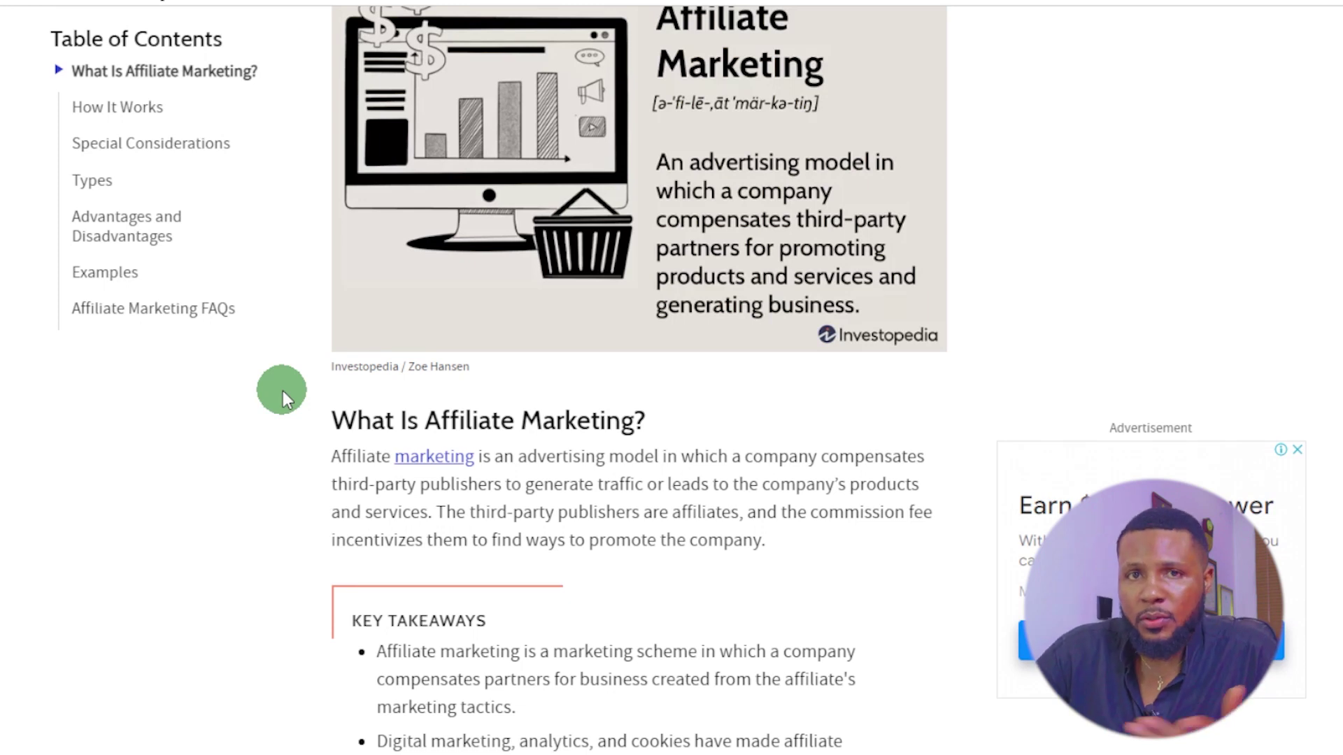
{"action": "scroll", "coordinate": [283, 392], "scroll_direction": "down", "scroll_amount": 10}
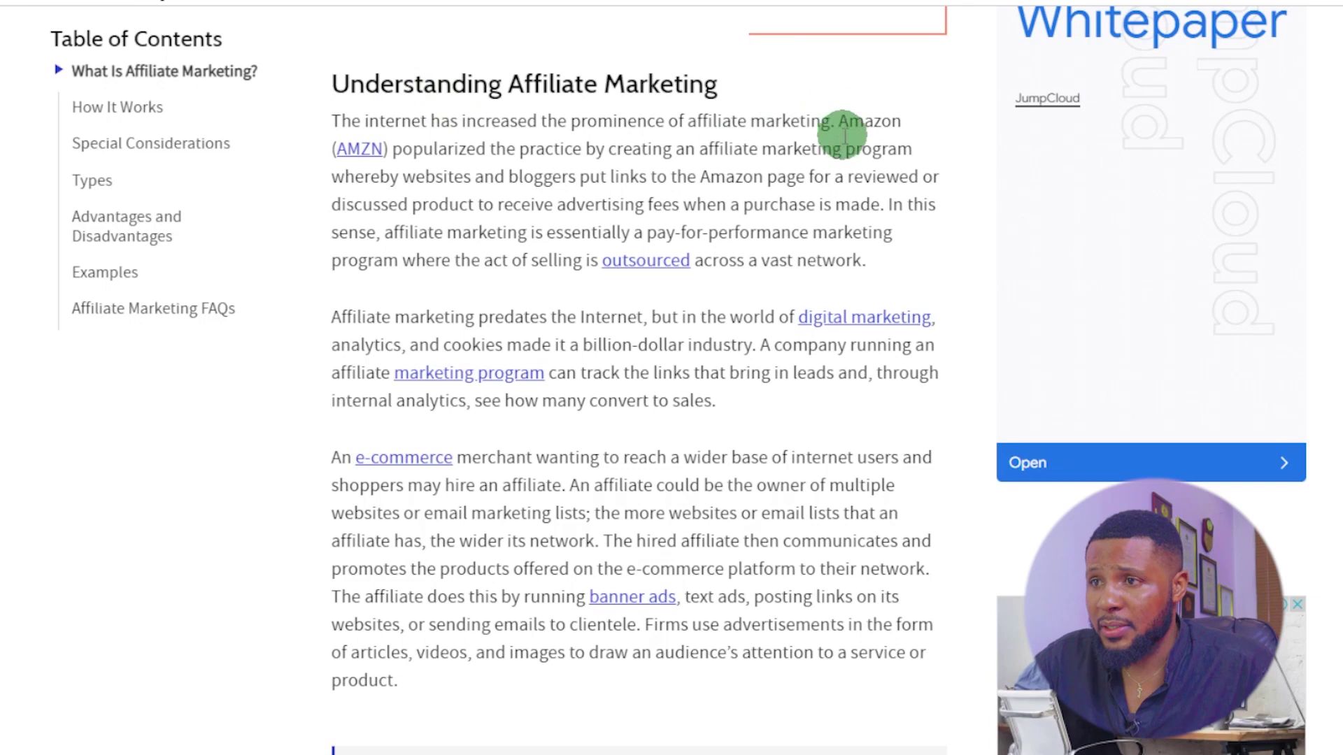
{"action": "left_click_drag", "start_coordinate": [323, 118], "coordinate": [816, 708]}
{"action": "right_click", "coordinate": [501, 583]}
{"action": "left_click", "coordinate": [539, 600]}
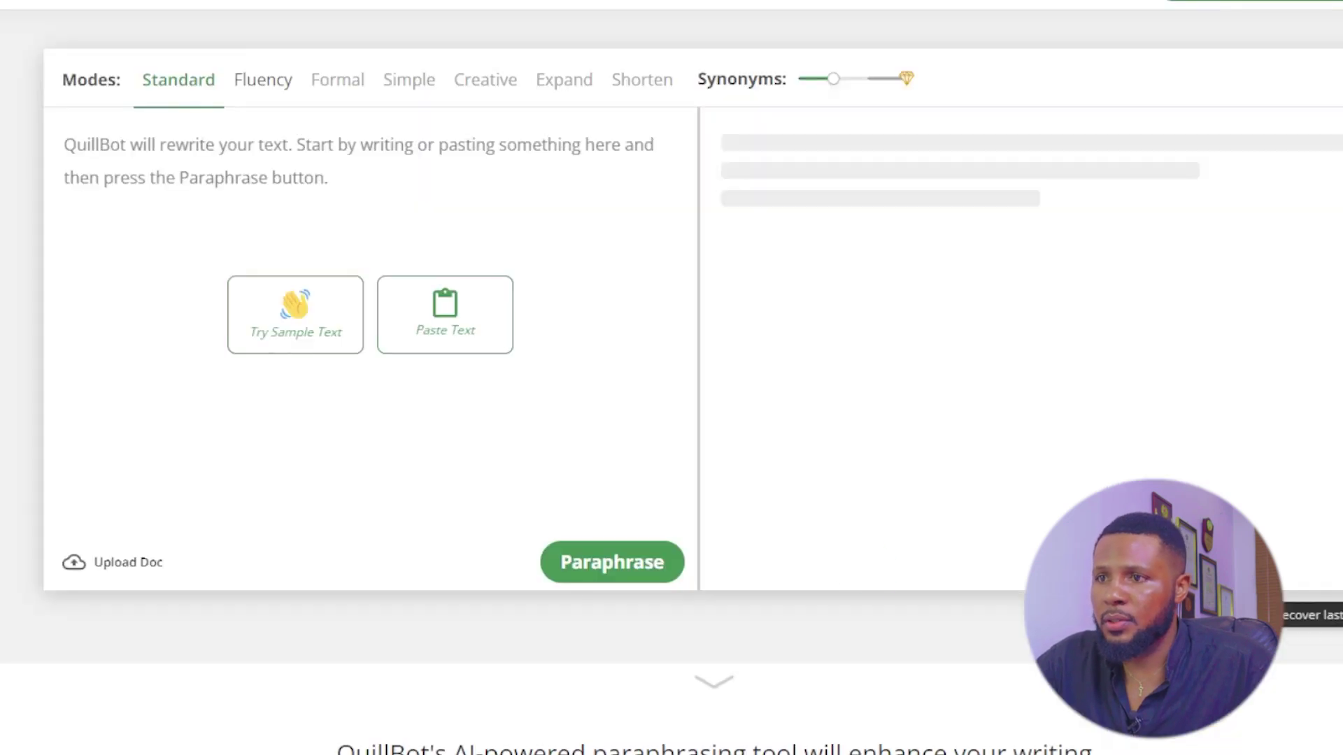
Paste the copied 'Understanding Affiliate Marketing' paragraphs into QuillBot's empty input box.
{"action": "right_click", "coordinate": [126, 151]}
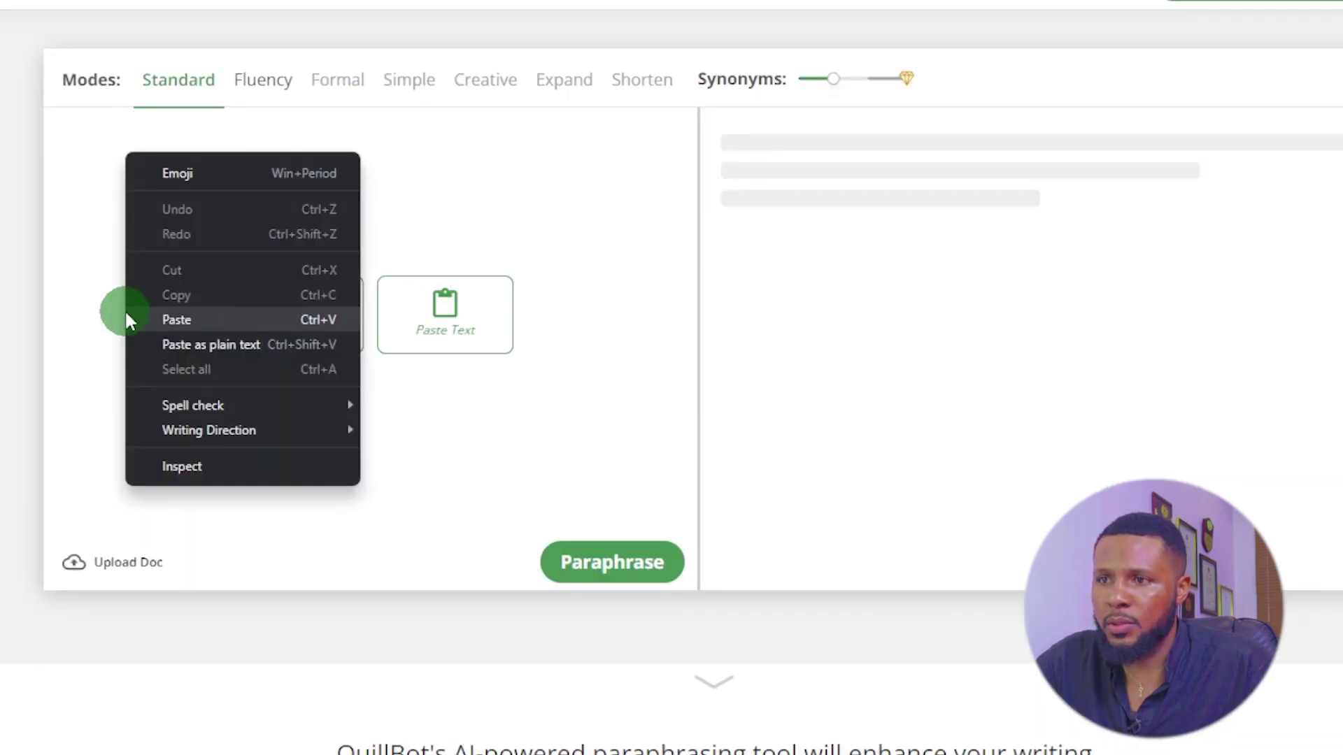
{"action": "left_click", "coordinate": [189, 319]}
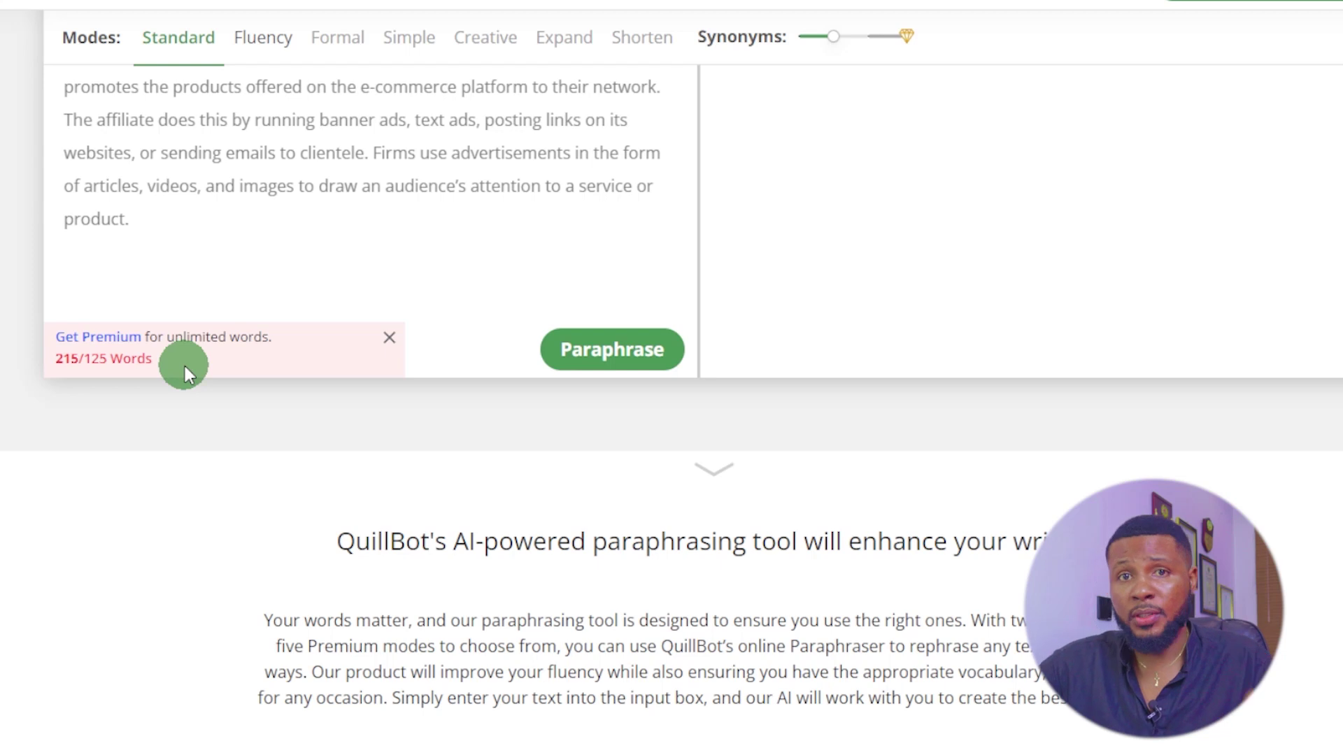
{"action": "scroll", "coordinate": [749, 108], "scroll_direction": "up", "scroll_amount": 5}
{"action": "scroll", "coordinate": [617, 557], "scroll_direction": "down", "scroll_amount": 4}
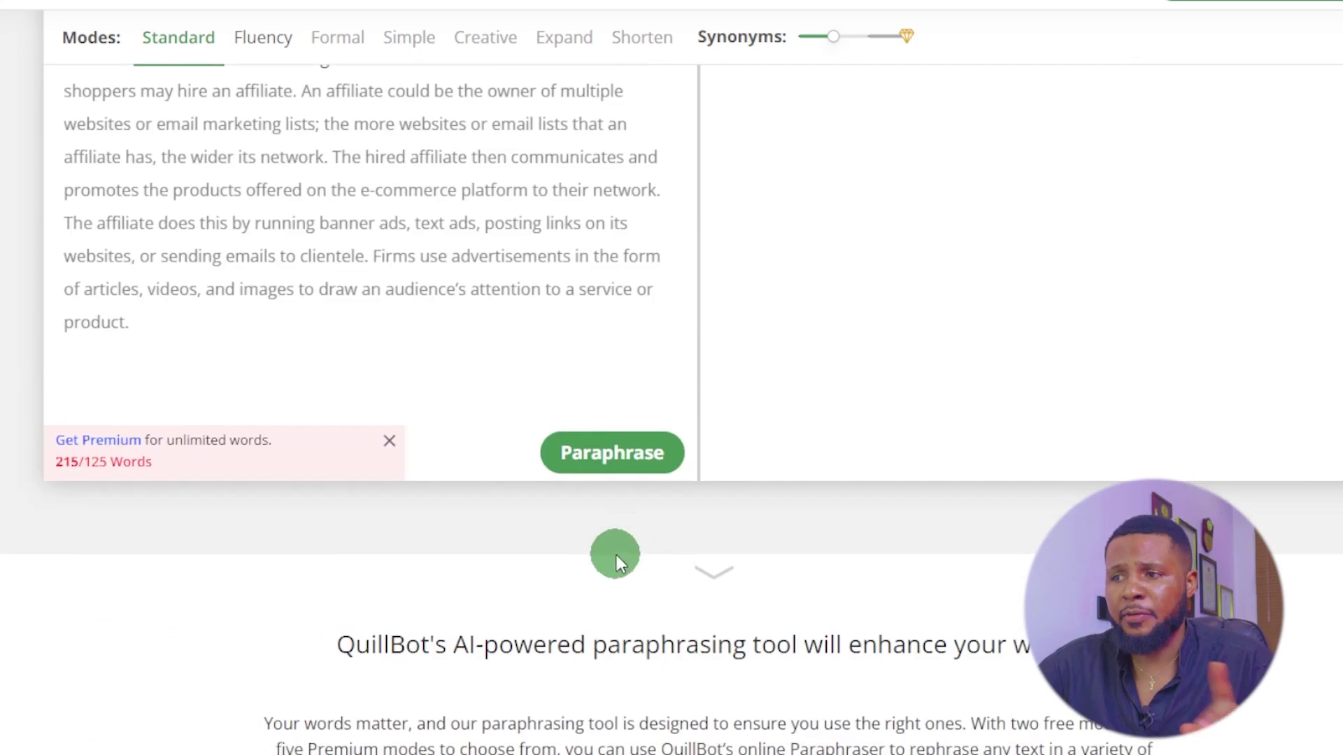
Paraphrase the passage in Standard mode and compare the output with the original.
{"action": "left_click", "coordinate": [620, 452]}
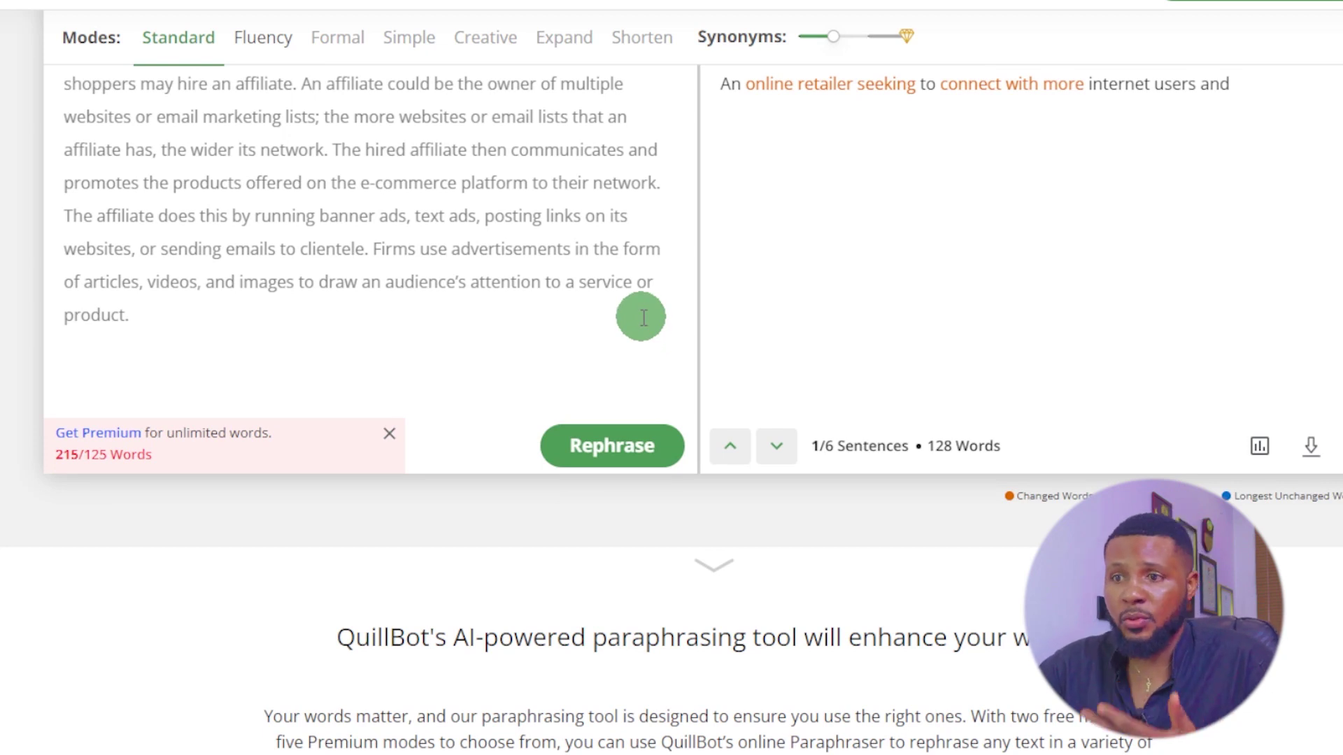
{"action": "scroll", "coordinate": [897, 210], "scroll_direction": "up", "scroll_amount": 3}
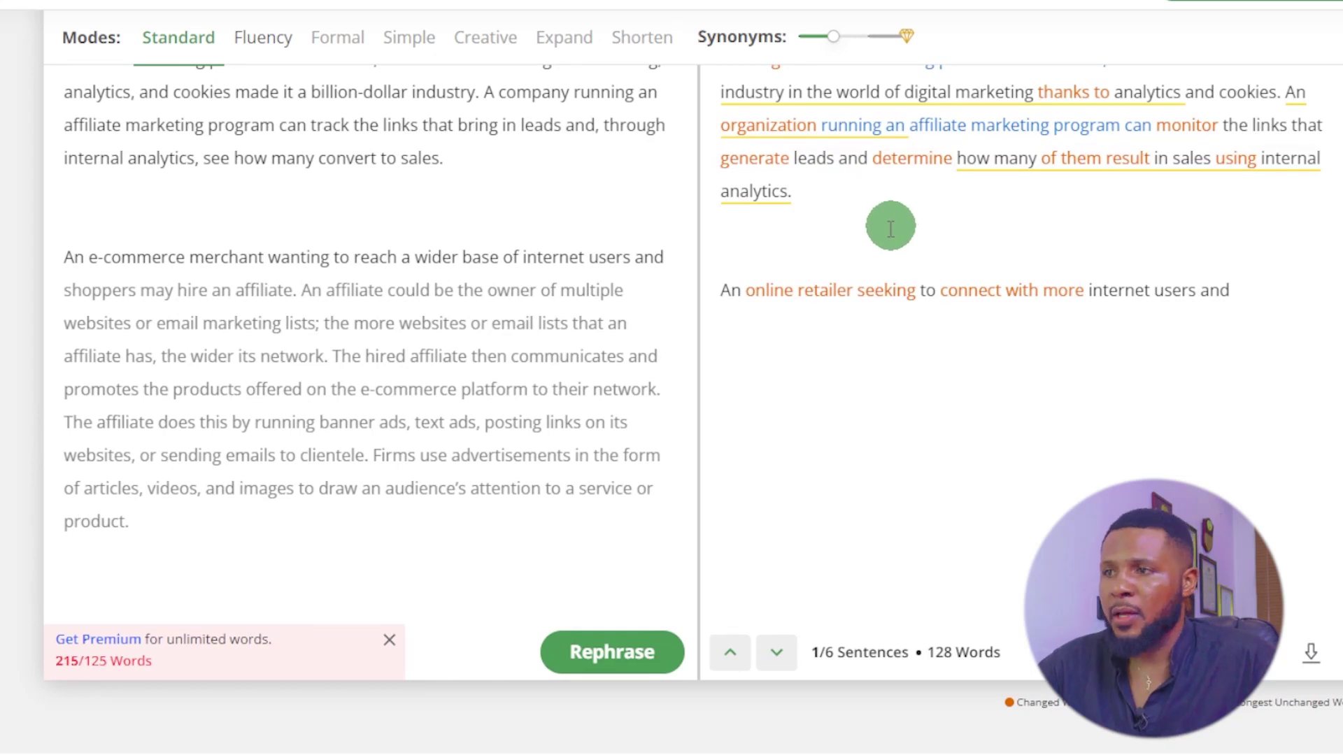
{"action": "scroll", "coordinate": [887, 224], "scroll_direction": "up", "scroll_amount": 4}
{"action": "scroll", "coordinate": [481, 310], "scroll_direction": "down", "scroll_amount": 3}
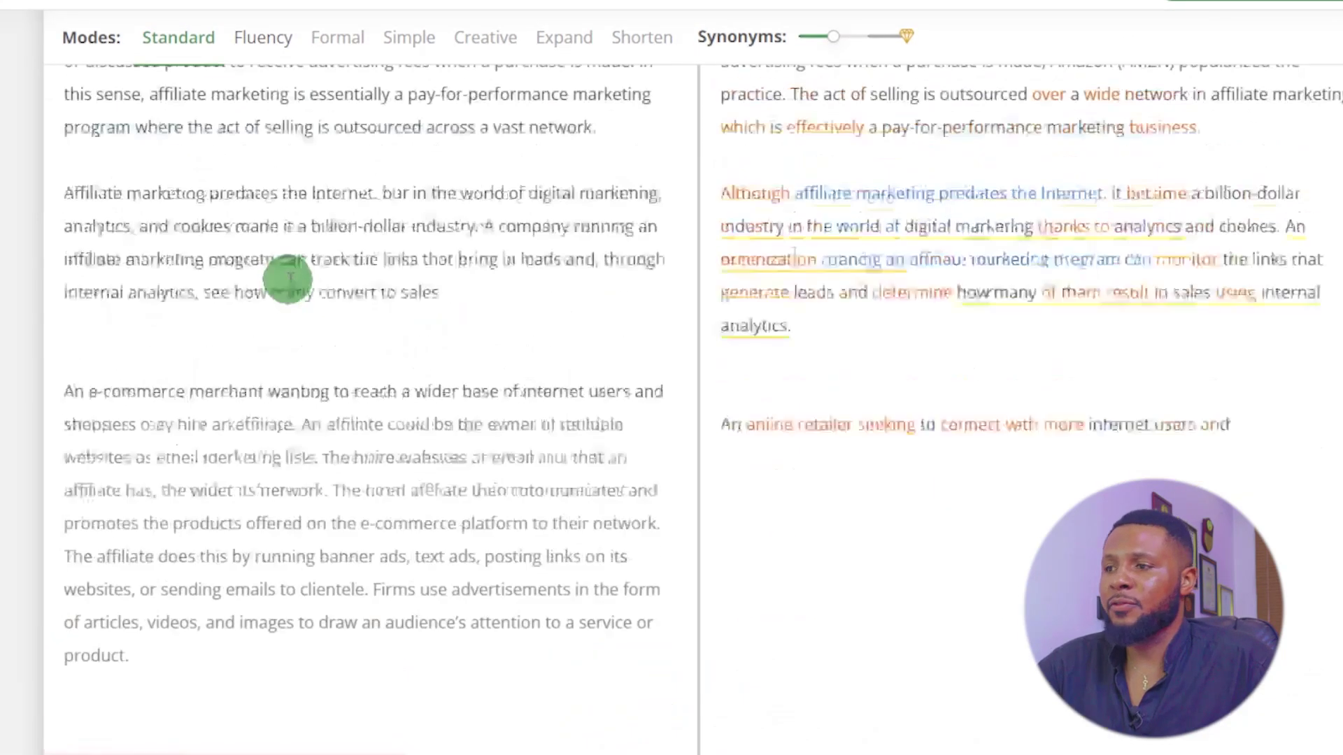
{"action": "scroll", "coordinate": [285, 276], "scroll_direction": "up", "scroll_amount": 3}
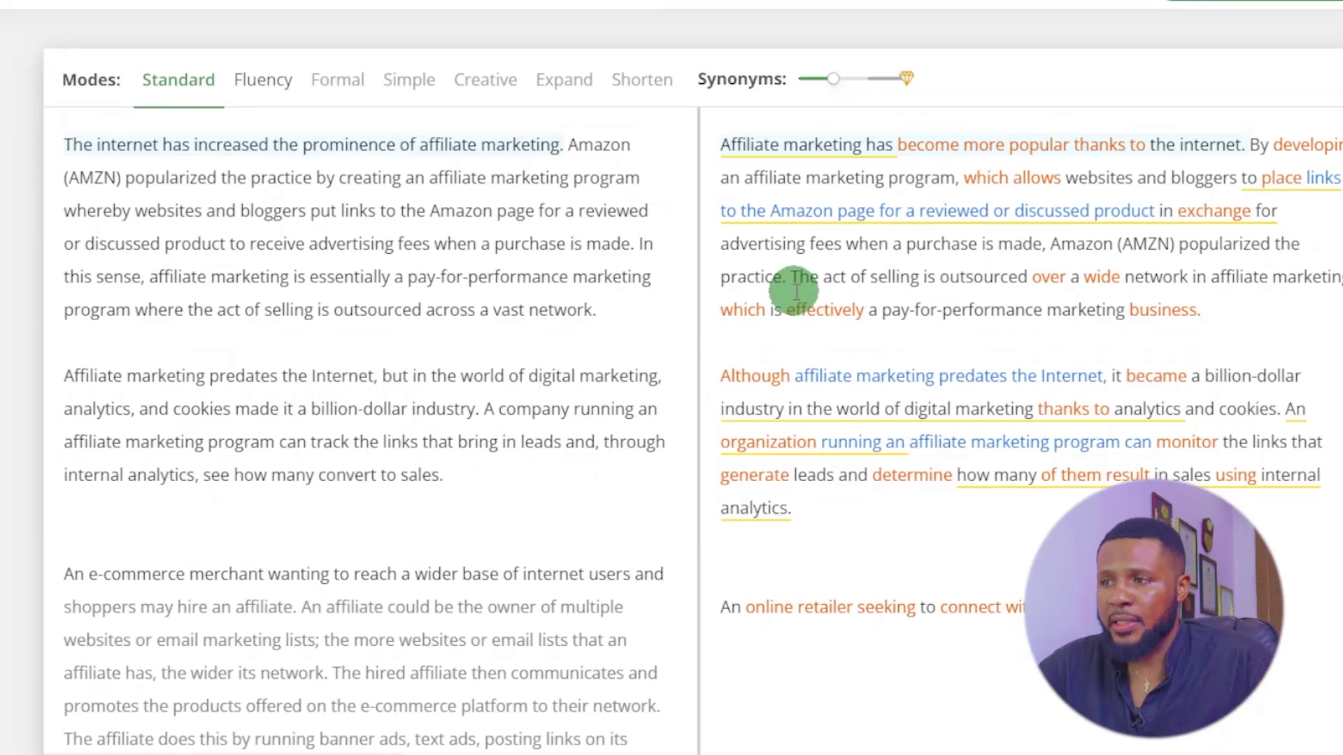
{"action": "scroll", "coordinate": [744, 459], "scroll_direction": "down", "scroll_amount": 3}
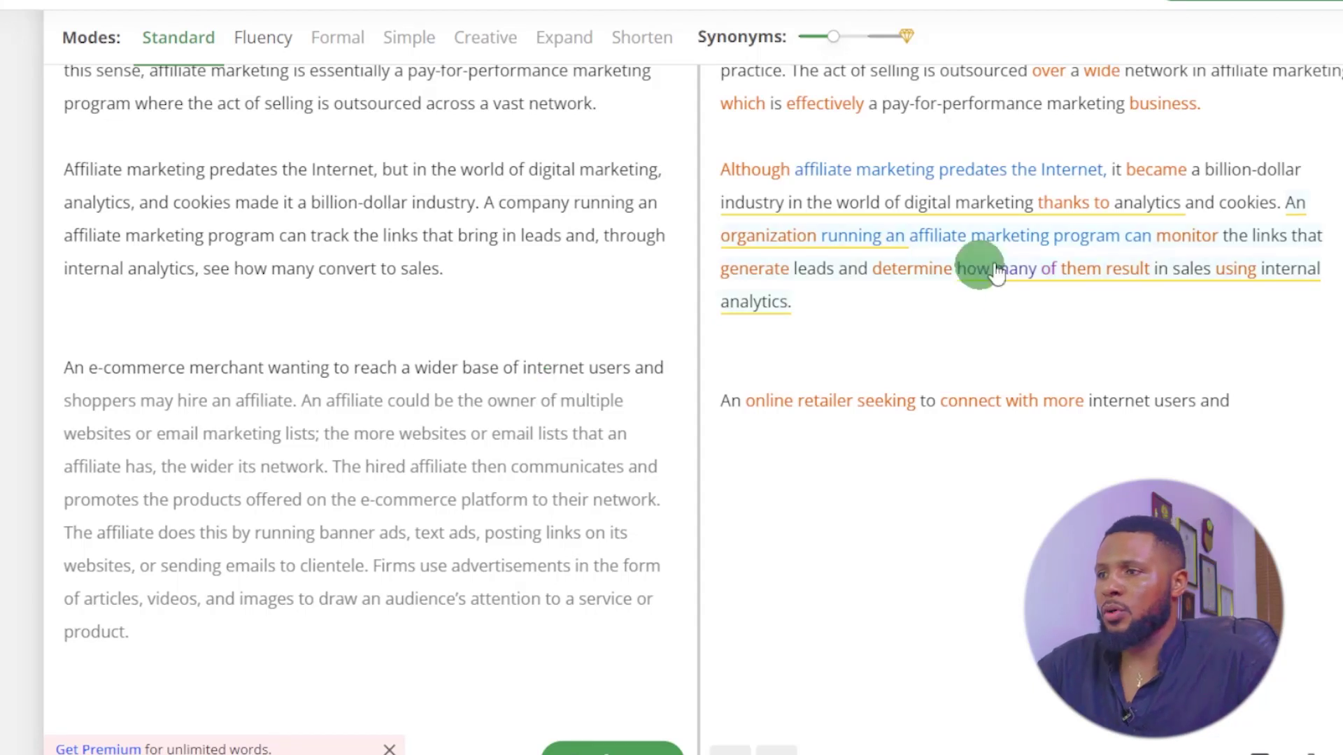
{"action": "scroll", "coordinate": [977, 264], "scroll_direction": "up", "scroll_amount": 3}
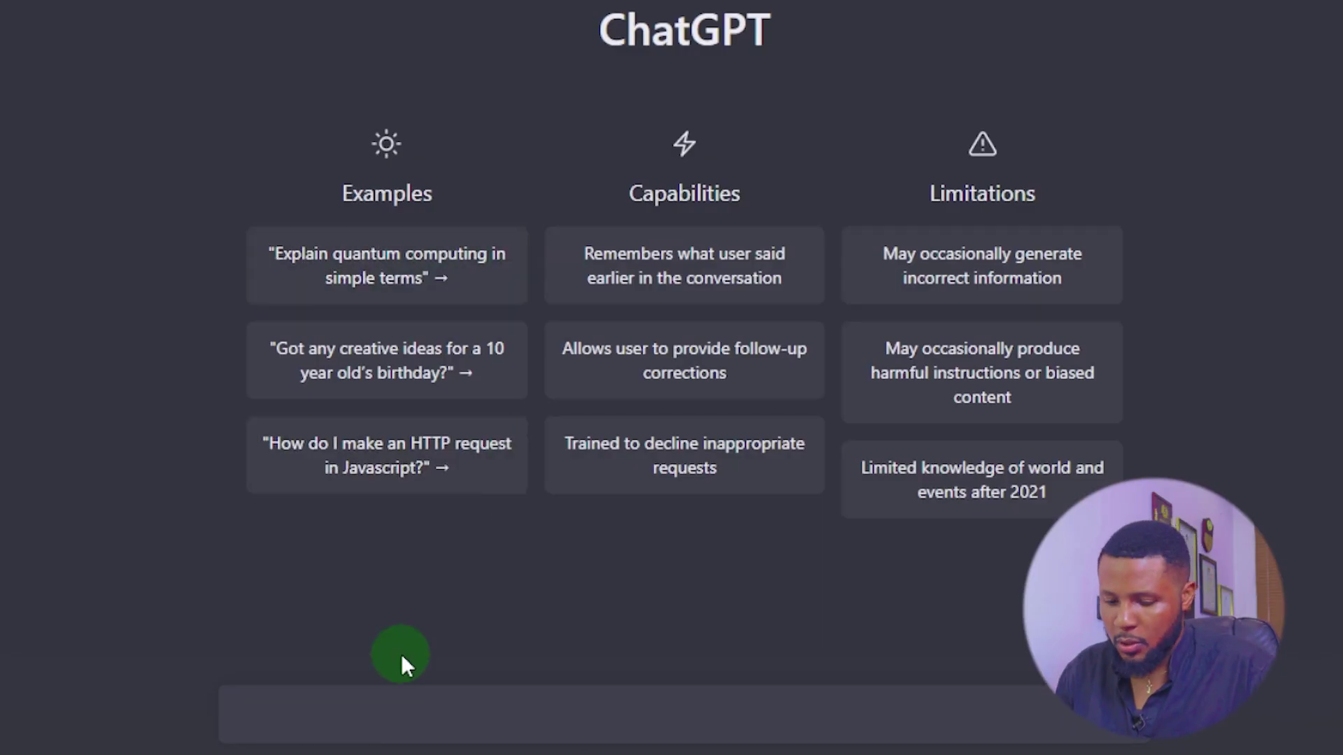
Send ChatGPT 'paraphrase this:' followed by the pasted affiliate-marketing passage.
{"action": "type", "text": "pa"}
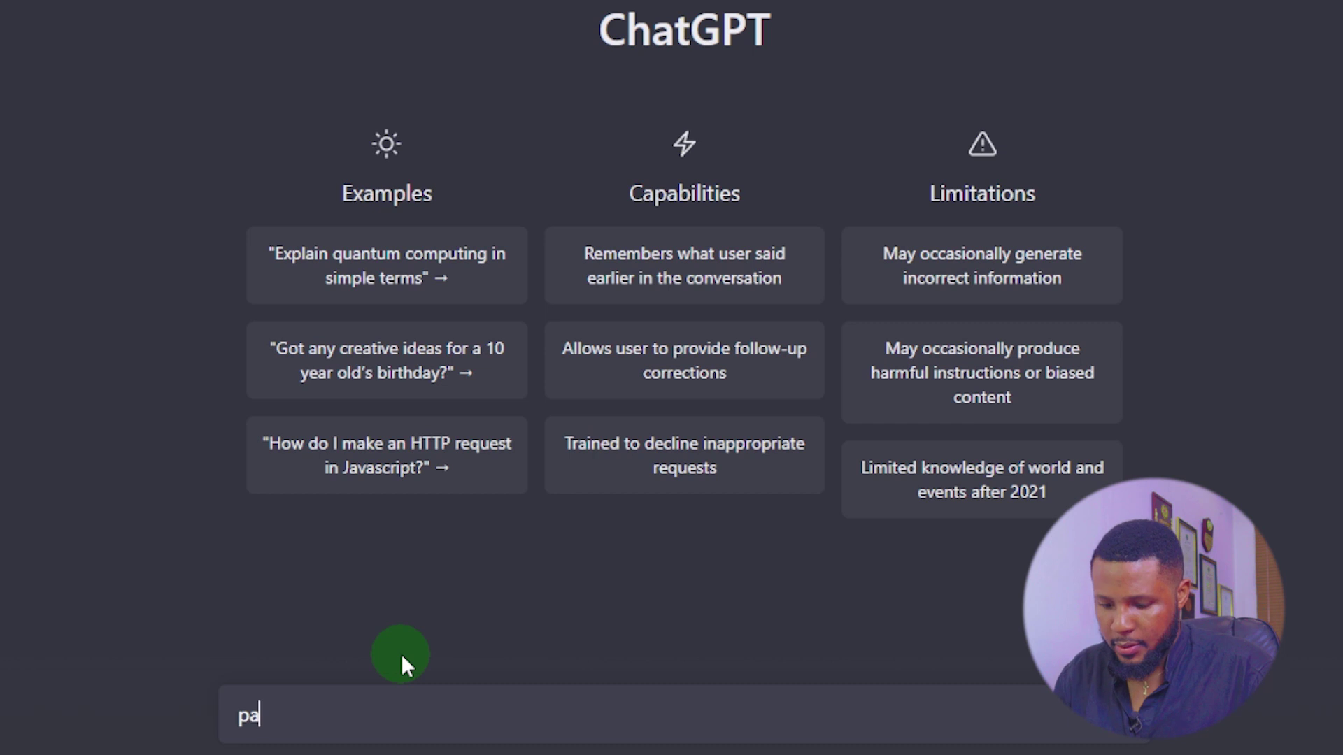
{"action": "type", "text": "rap"}
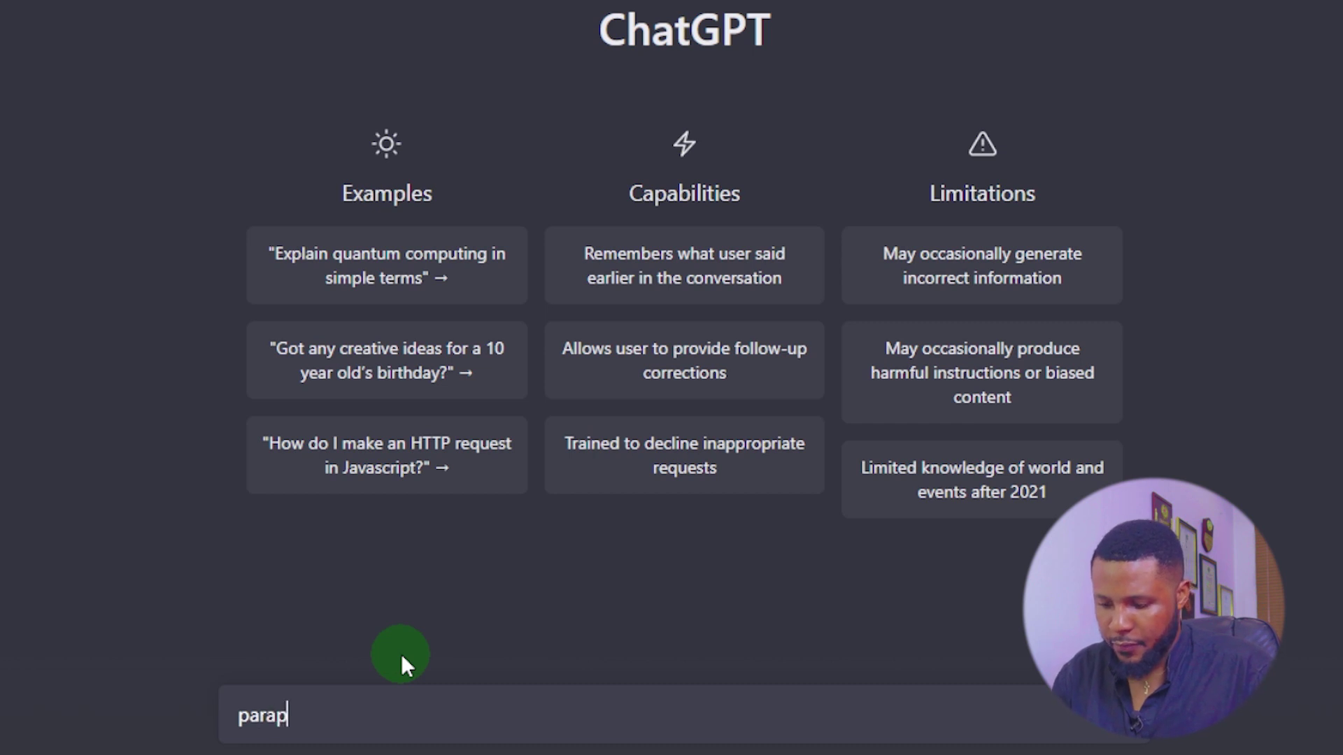
{"action": "type", "text": "hrase this:"}
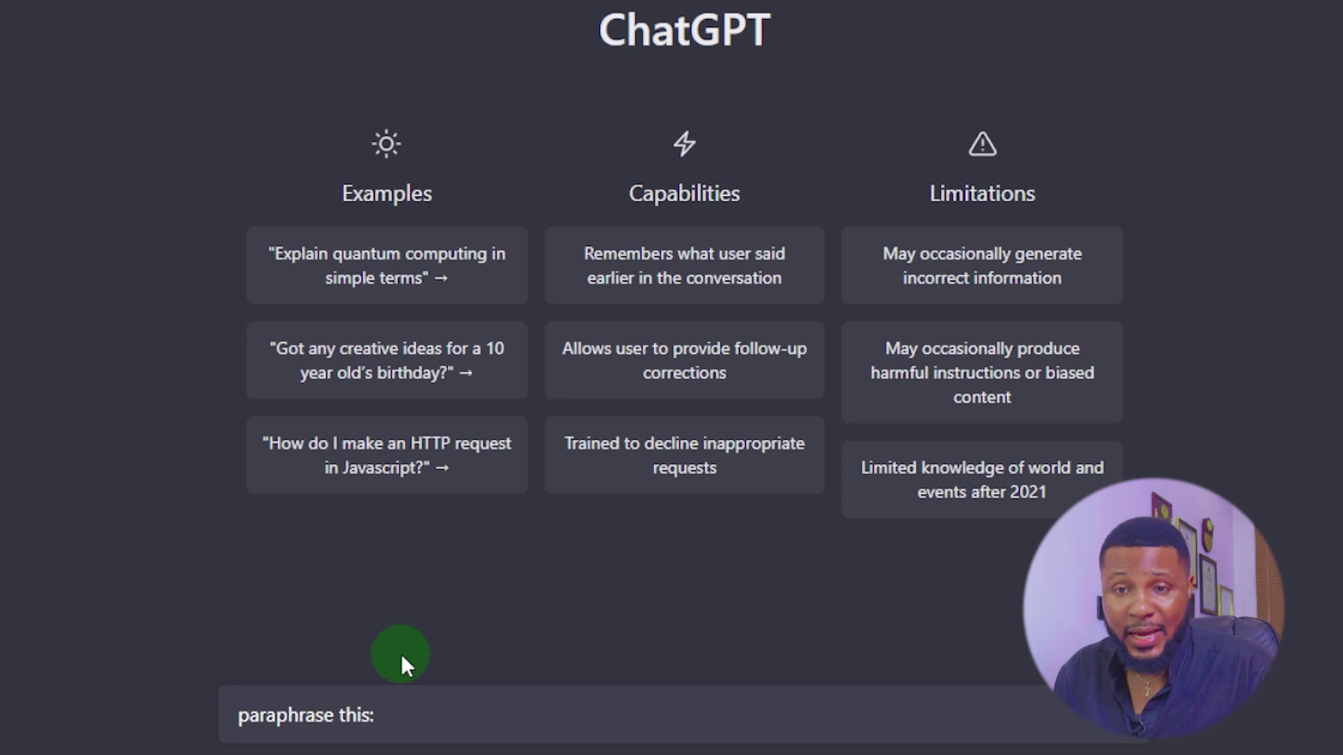
{"action": "key", "text": "ctrl+v"}
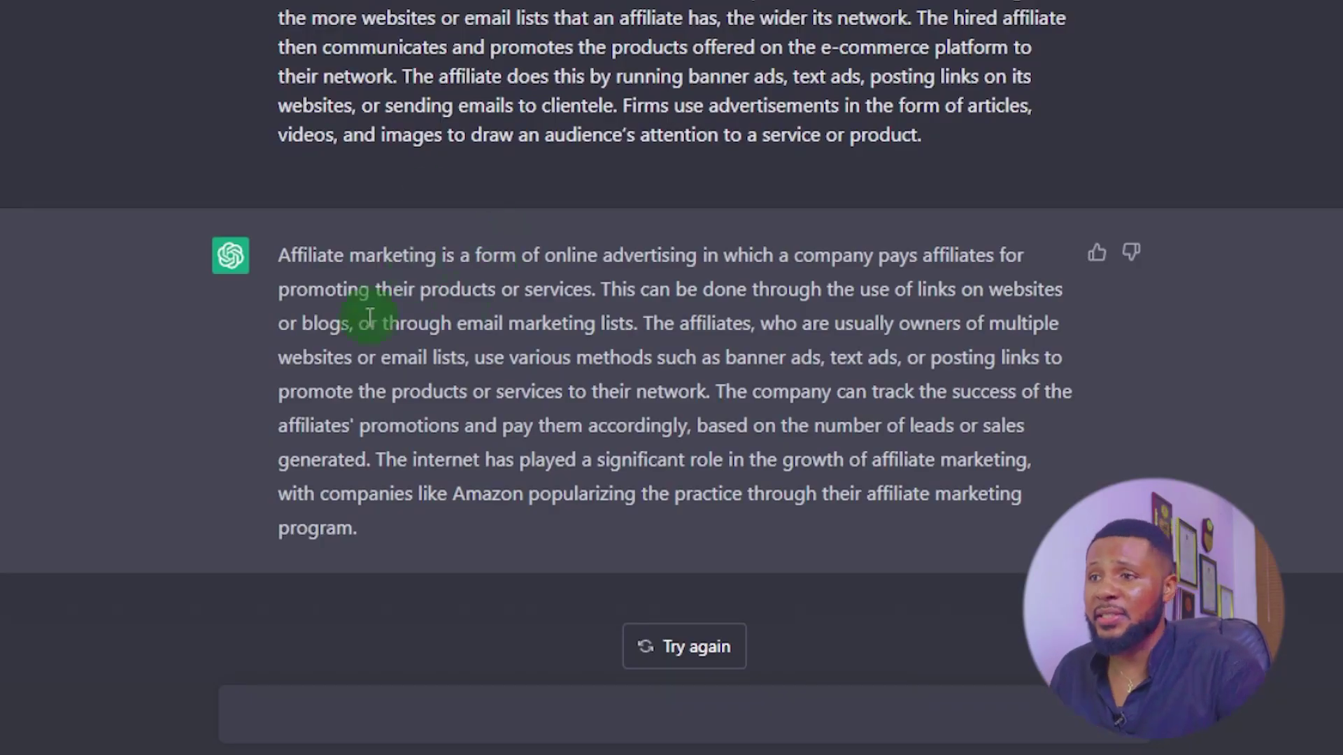
{"action": "scroll", "coordinate": [440, 300], "scroll_direction": "up", "scroll_amount": 3}
{"action": "scroll", "coordinate": [369, 28], "scroll_direction": "down", "scroll_amount": 2}
{"action": "scroll", "coordinate": [364, 25], "scroll_direction": "down", "scroll_amount": 1}
{"action": "scroll", "coordinate": [443, 504], "scroll_direction": "up", "scroll_amount": 3}
{"action": "scroll", "coordinate": [525, 217], "scroll_direction": "up", "scroll_amount": 1}
Regenerate ChatGPT's paraphrase to get a fresh version of the answer.
{"action": "left_click_drag", "start_coordinate": [278, 2], "coordinate": [1007, 347]}
{"action": "left_click", "coordinate": [1037, 335]}
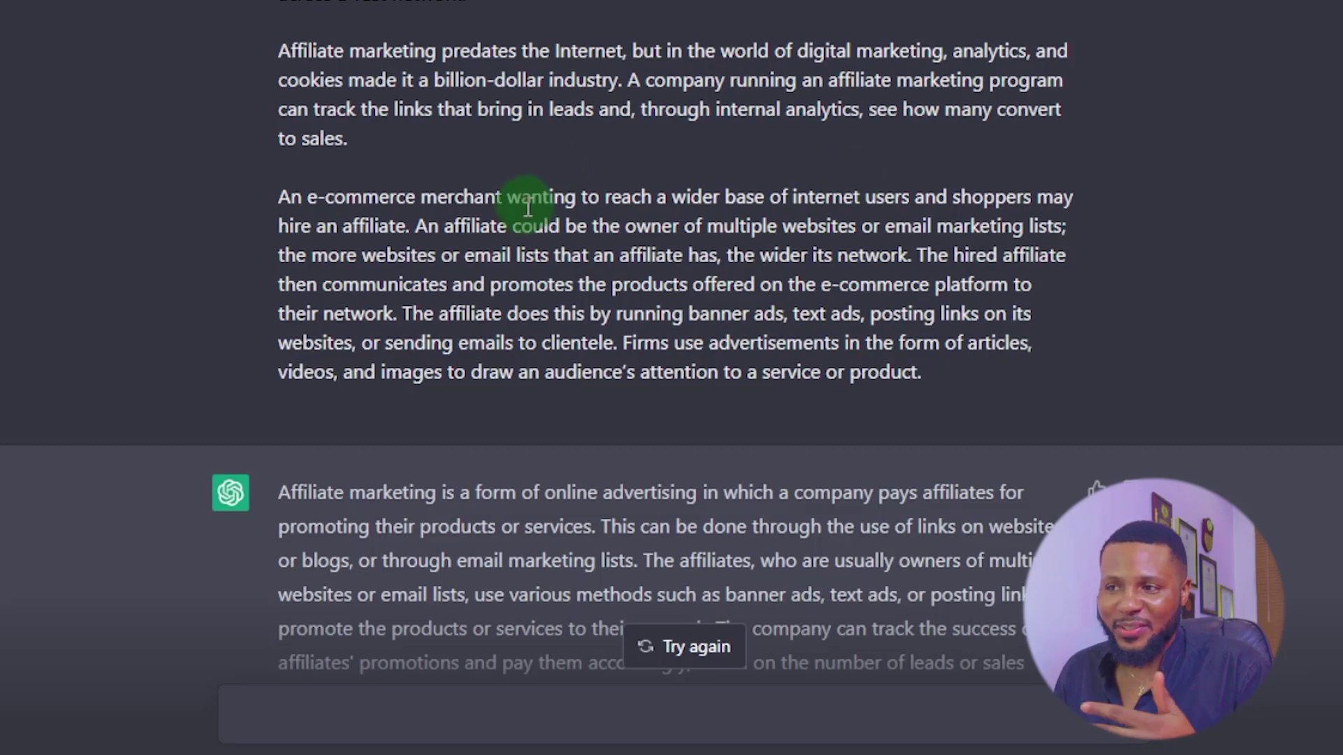
{"action": "scroll", "coordinate": [528, 210], "scroll_direction": "down", "scroll_amount": 3}
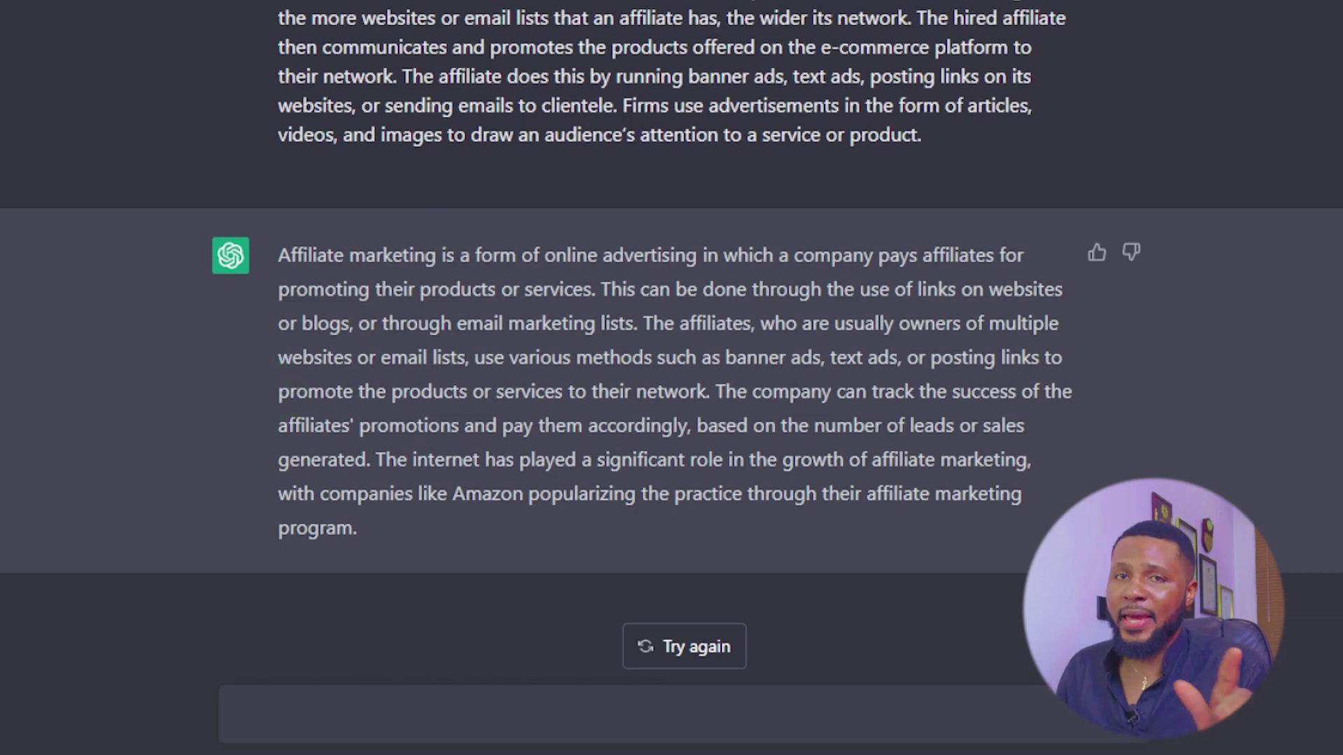
{"action": "left_click", "coordinate": [683, 644]}
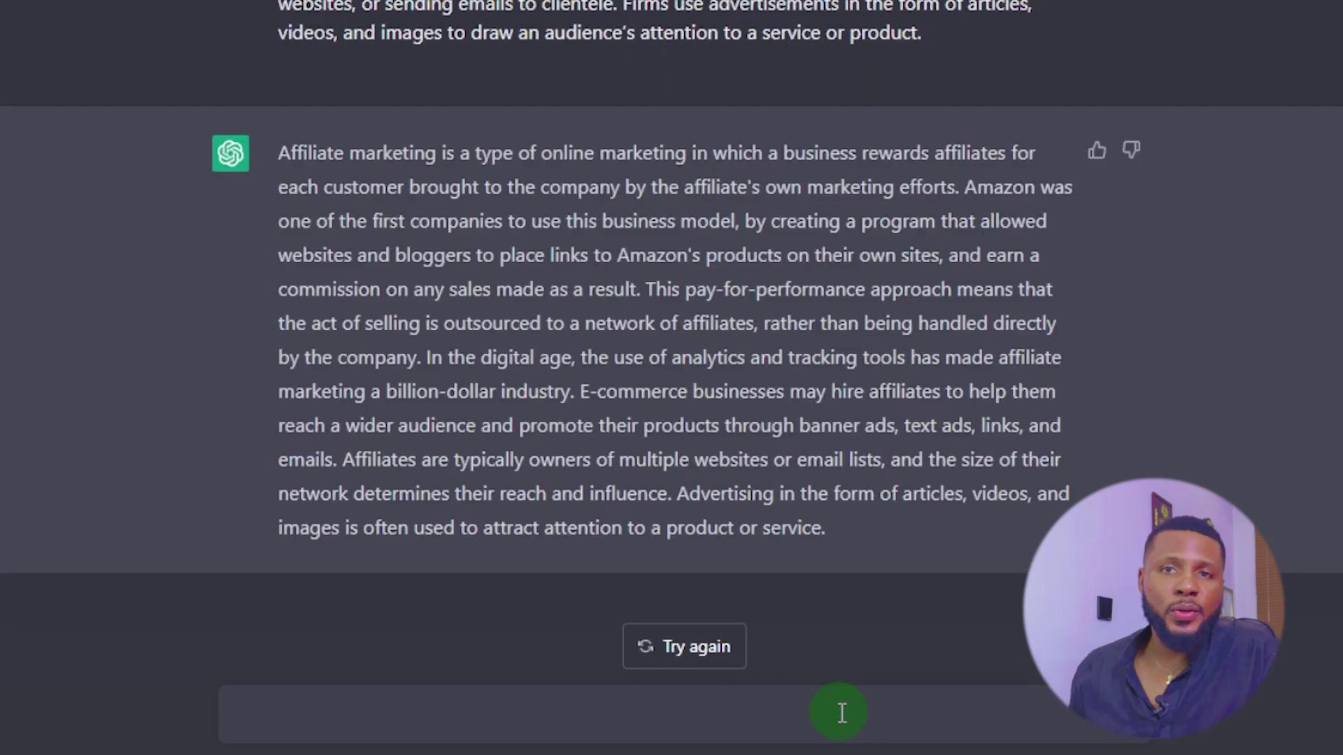
Switch the response navigator to 2/2 to view the regenerated paraphrase.
{"action": "scroll", "coordinate": [989, 373], "scroll_direction": "up", "scroll_amount": 5}
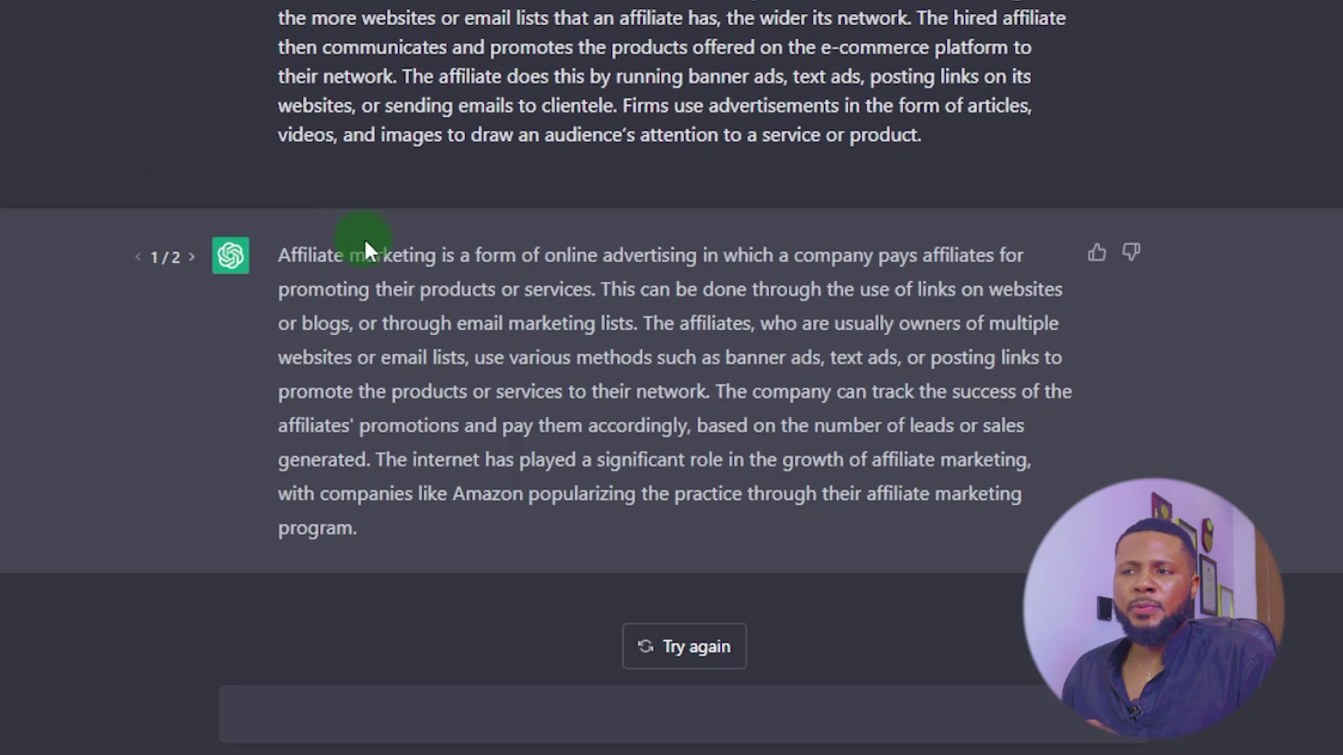
{"action": "left_click", "coordinate": [192, 257]}
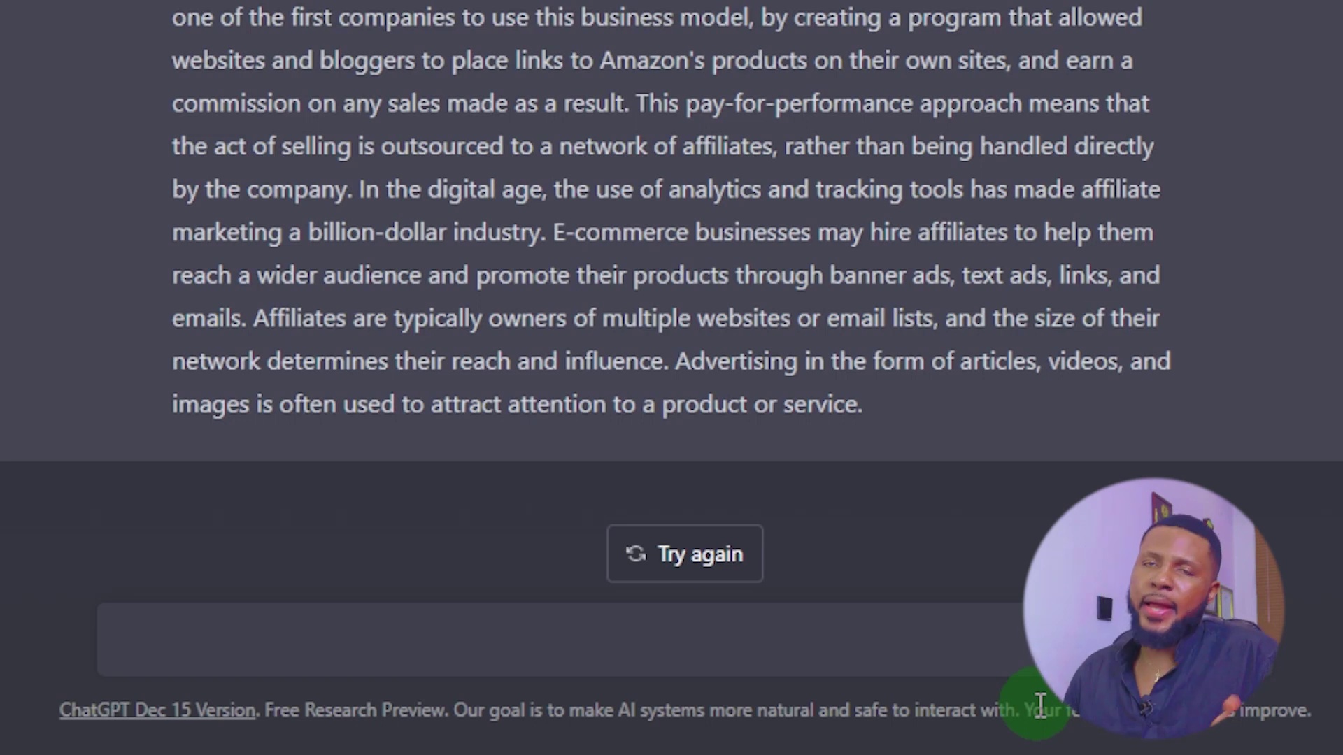
Ask ChatGPT 'please summarize this' for a one-paragraph summary of the passage.
{"action": "left_click", "coordinate": [1014, 639]}
{"action": "type", "text": "ple"}
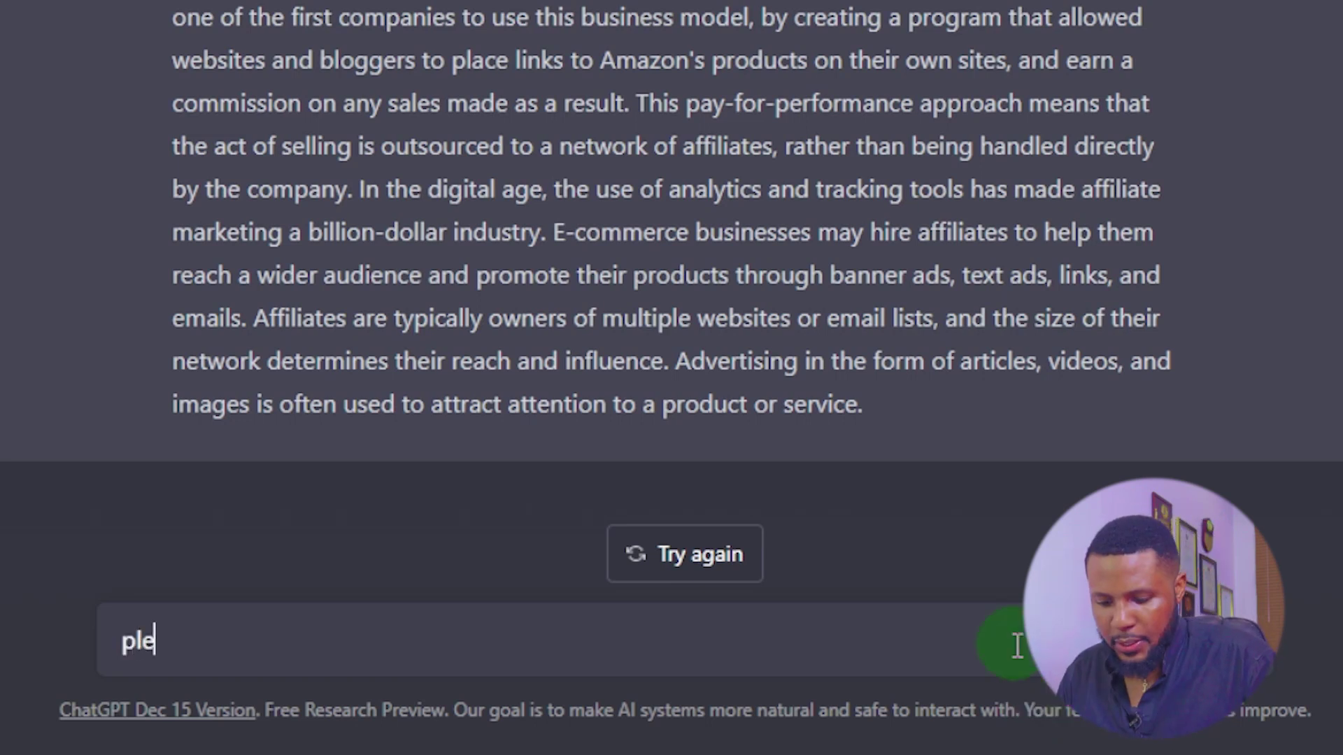
{"action": "type", "text": "ase summarize th"}
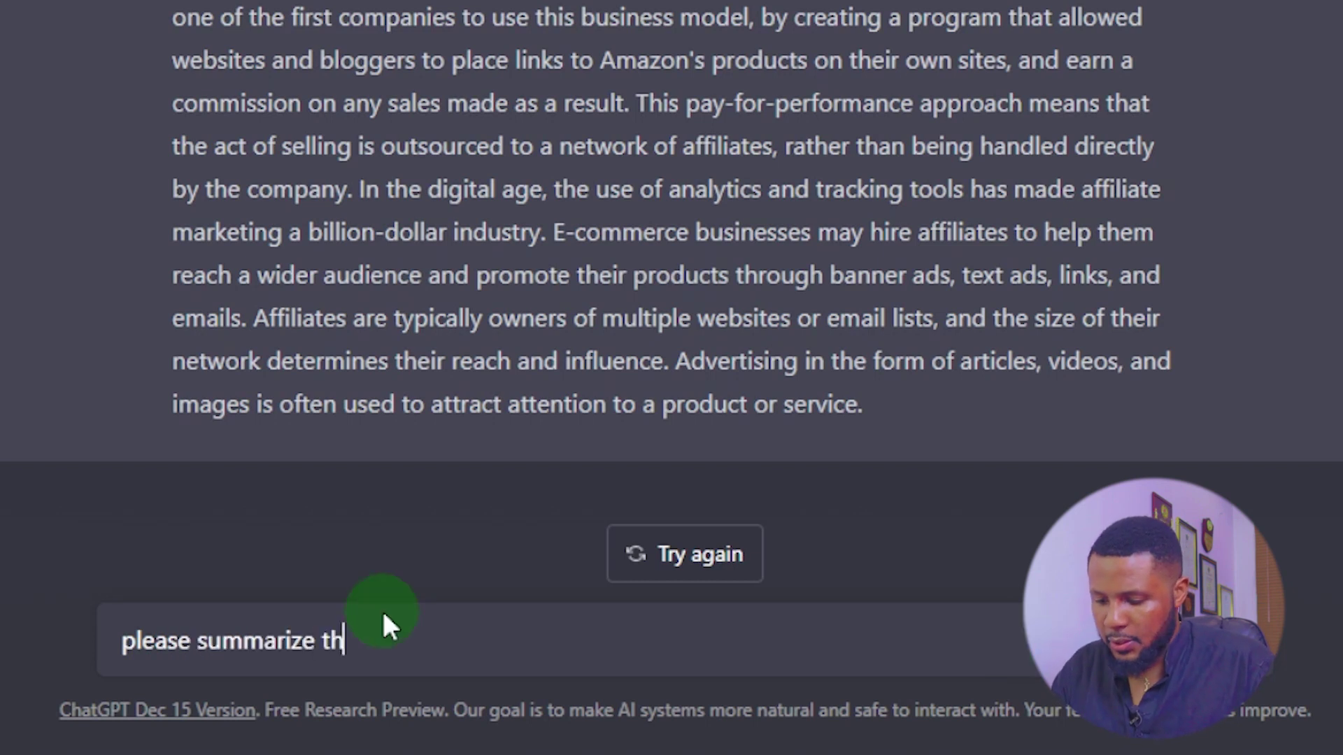
{"action": "type", "text": "is"}
{"action": "key", "text": "Return"}
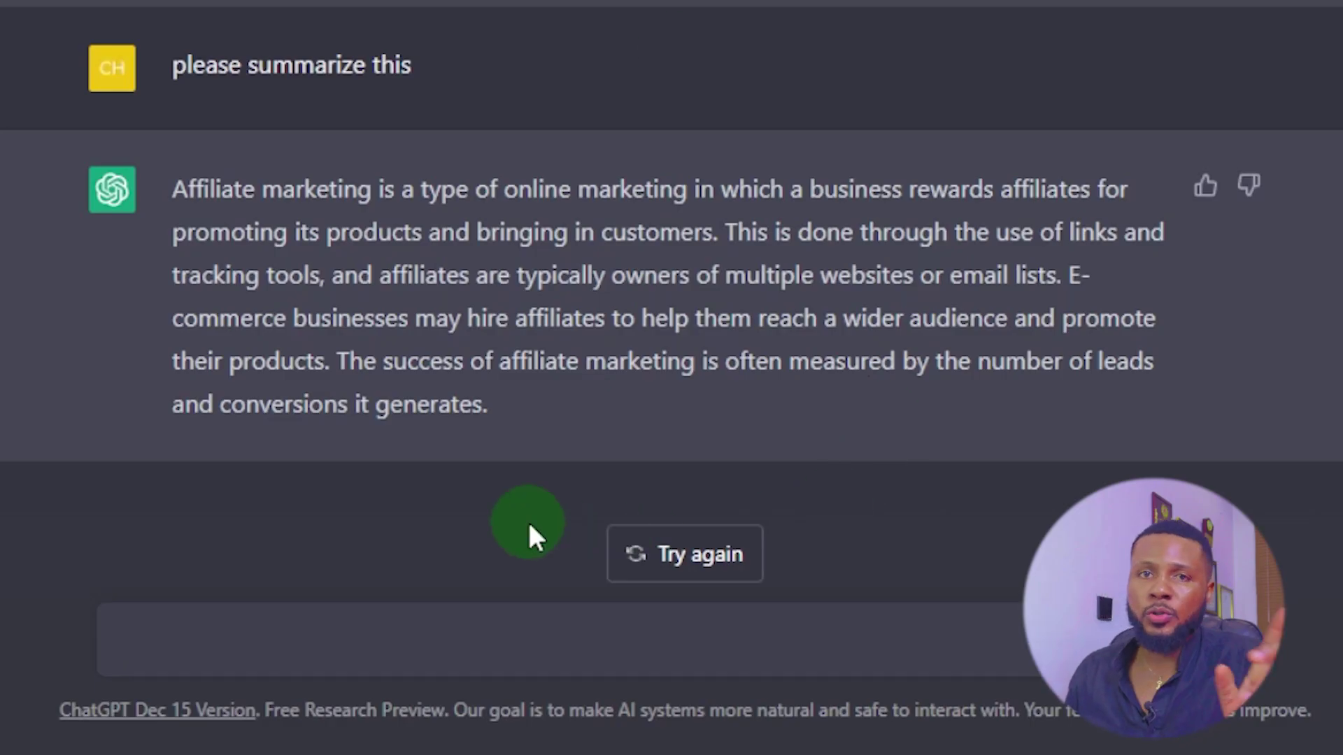
{"action": "left_click", "coordinate": [186, 623]}
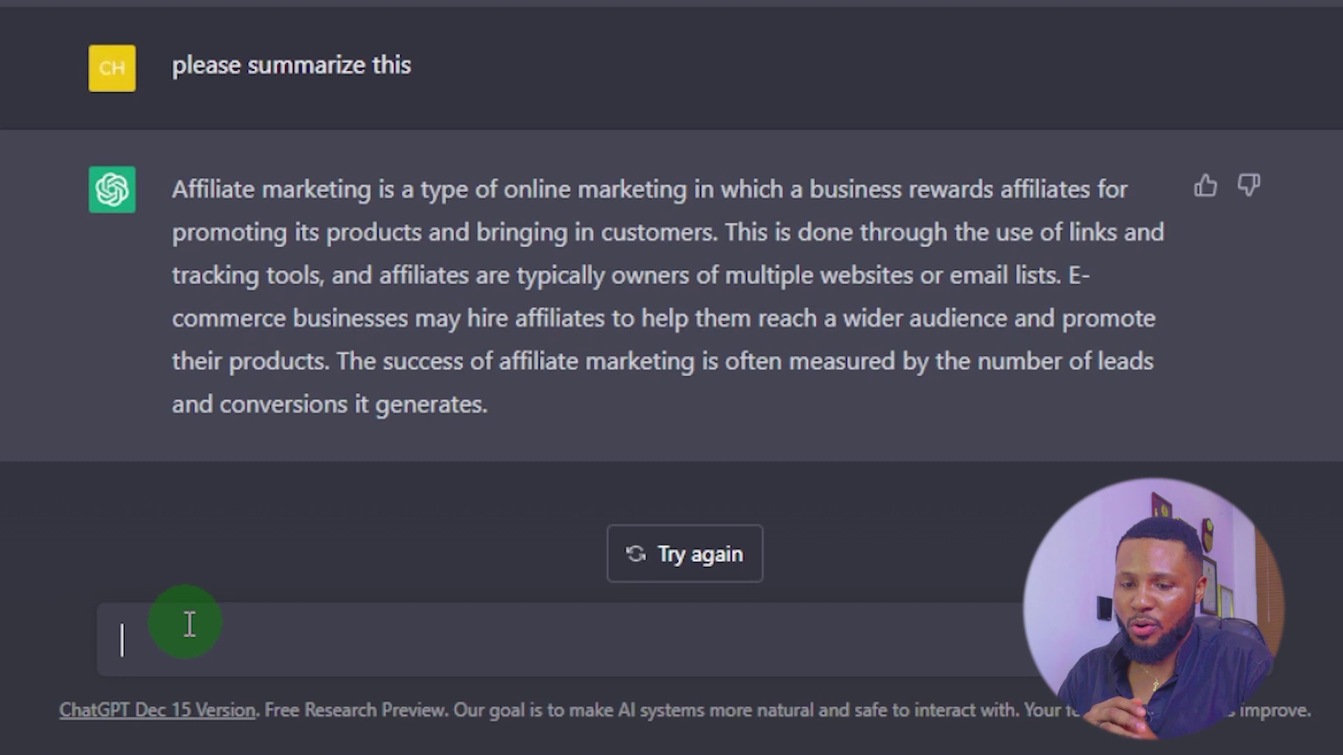
Send 'please is this sentence correct: i was to come today?', fixing a typo along the way.
{"action": "type", "text": "please"}
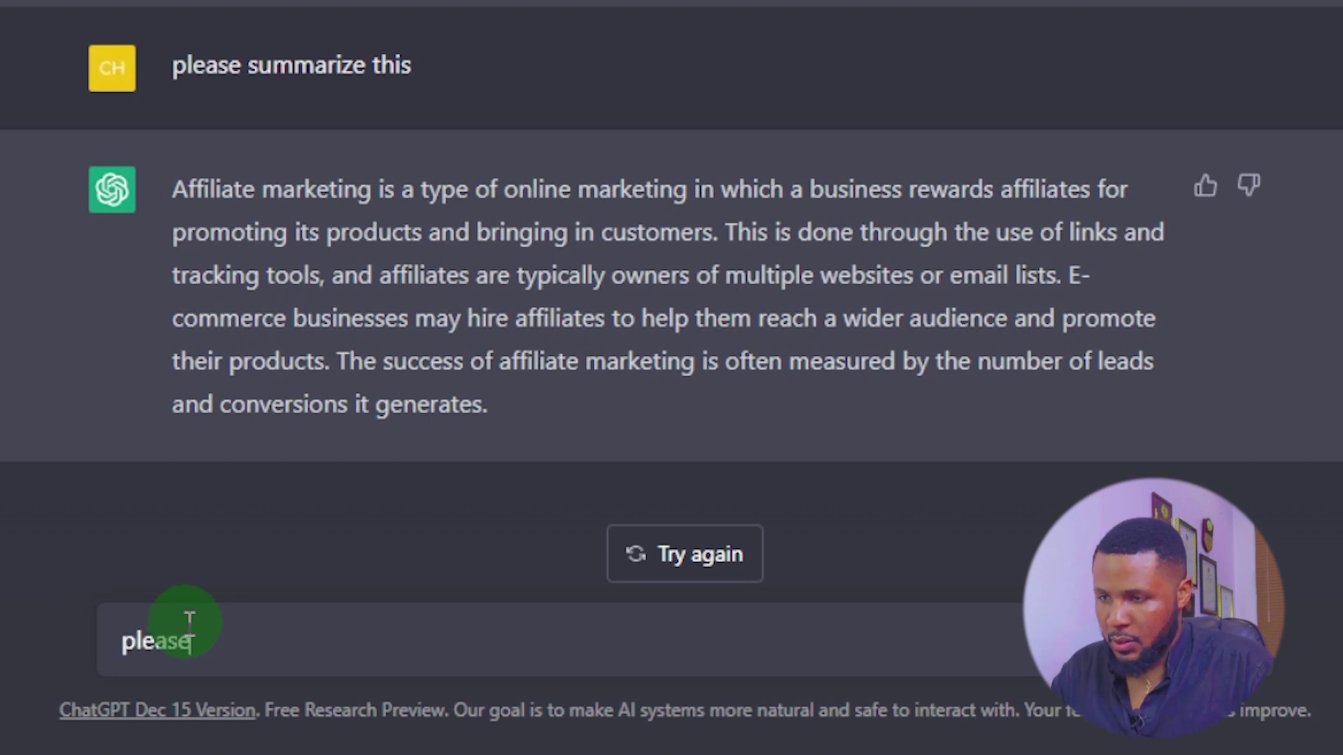
{"action": "type", "text": " is this co"}
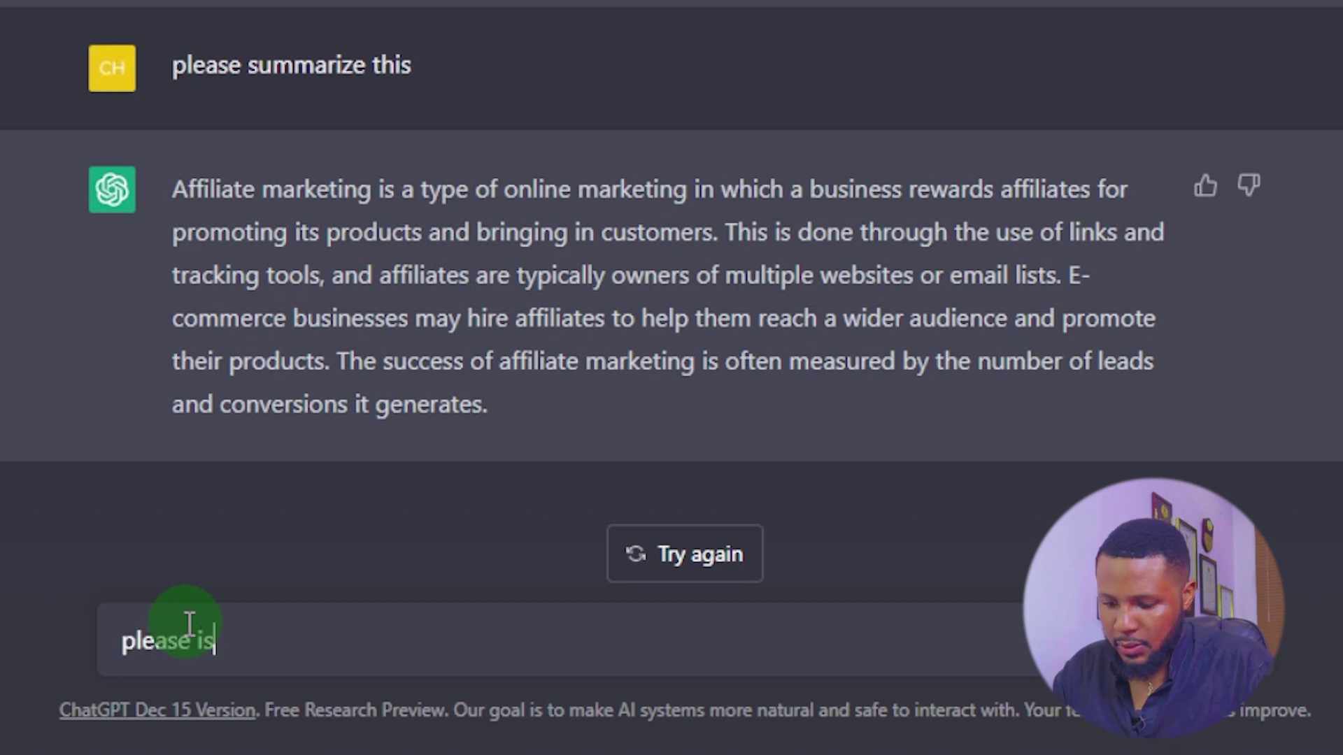
{"action": "key", "text": "BackSpace"}
{"action": "key", "text": "BackSpace"}
{"action": "type", "text": "sentence "}
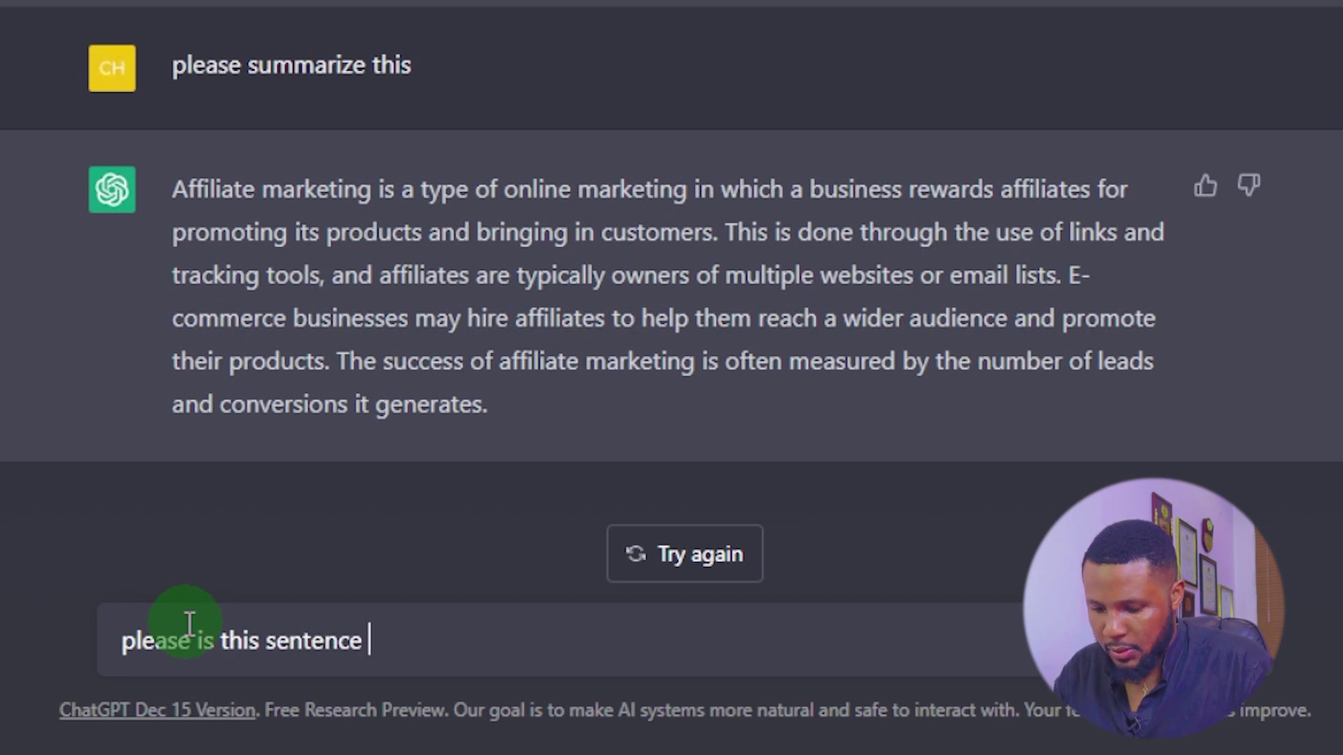
{"action": "type", "text": "correct"}
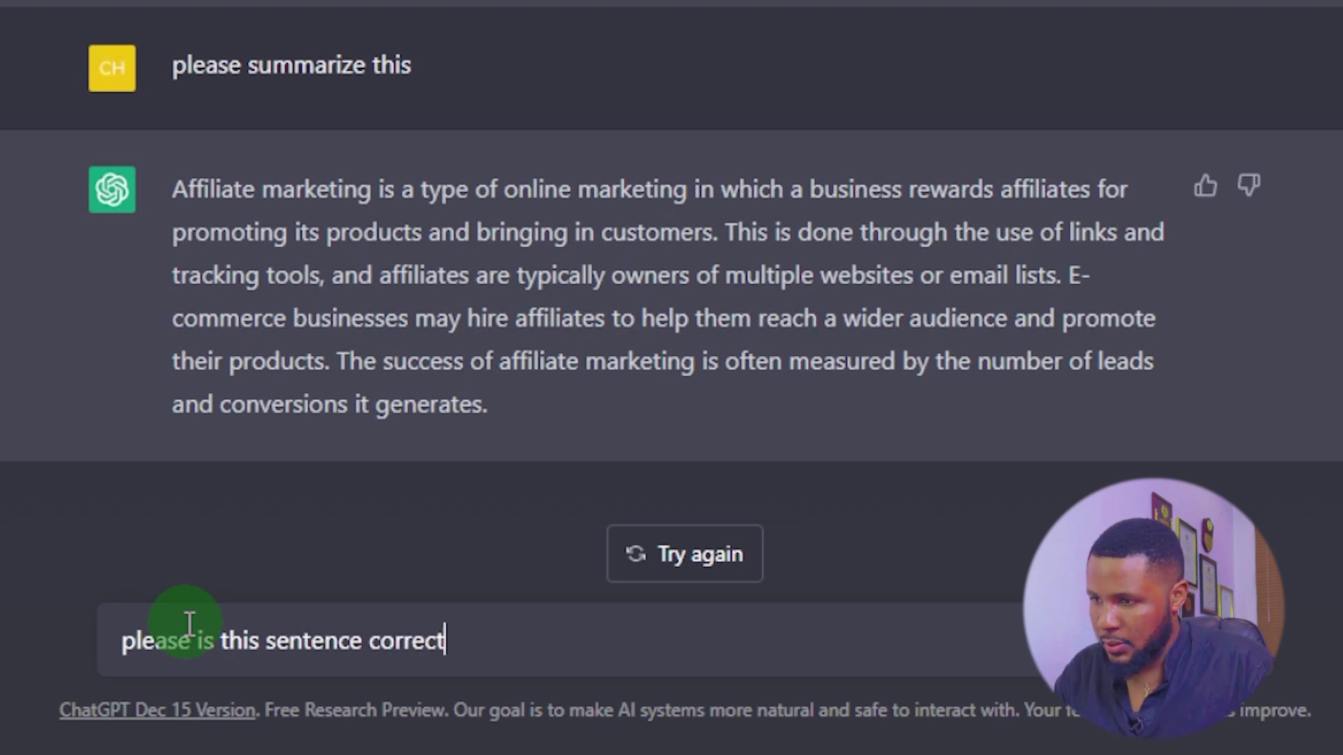
{"action": "type", "text": ": i was "}
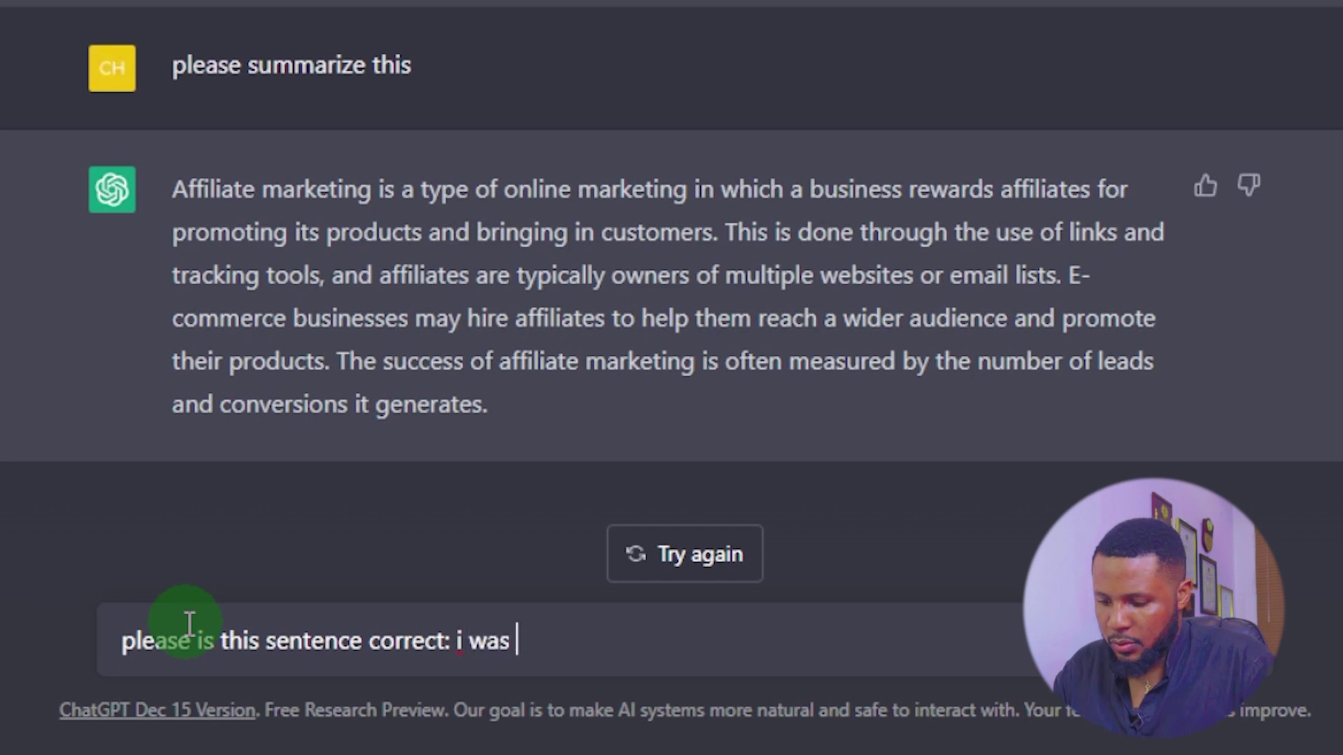
{"action": "type", "text": "to come today?"}
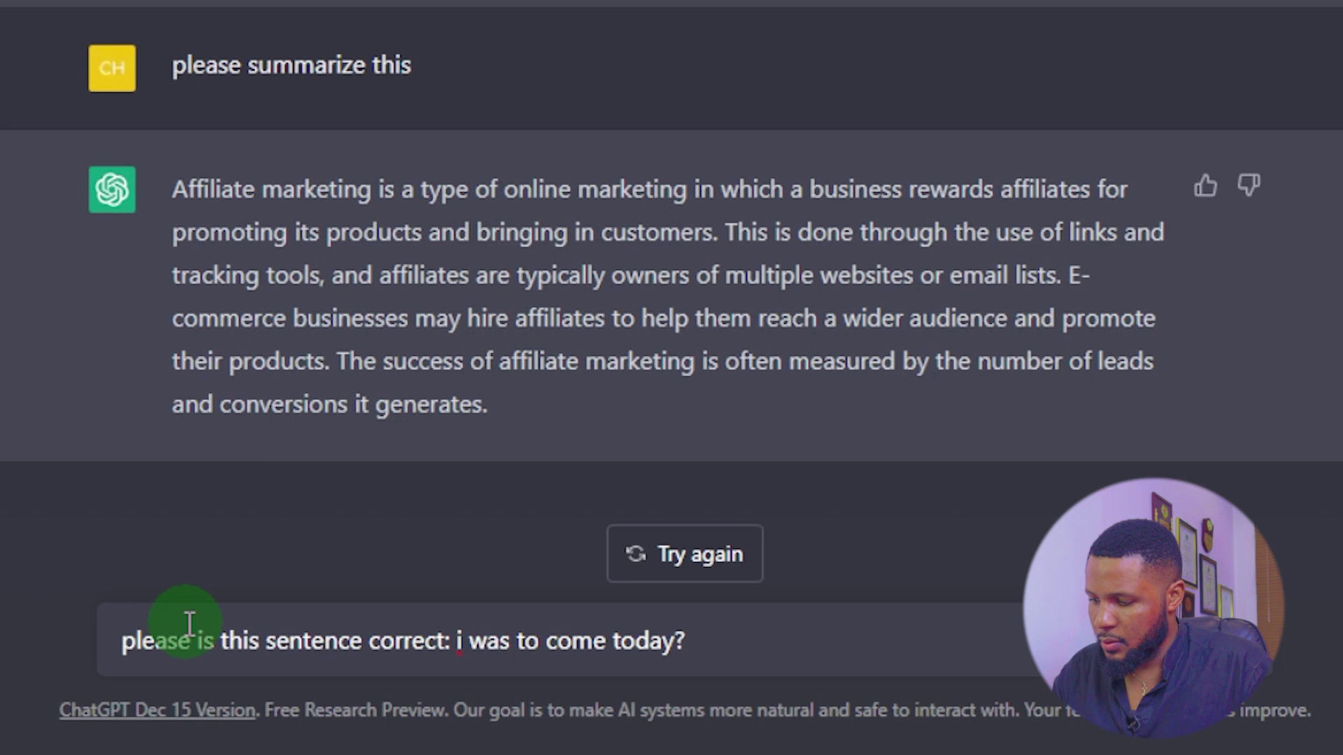
{"action": "key", "text": "Return"}
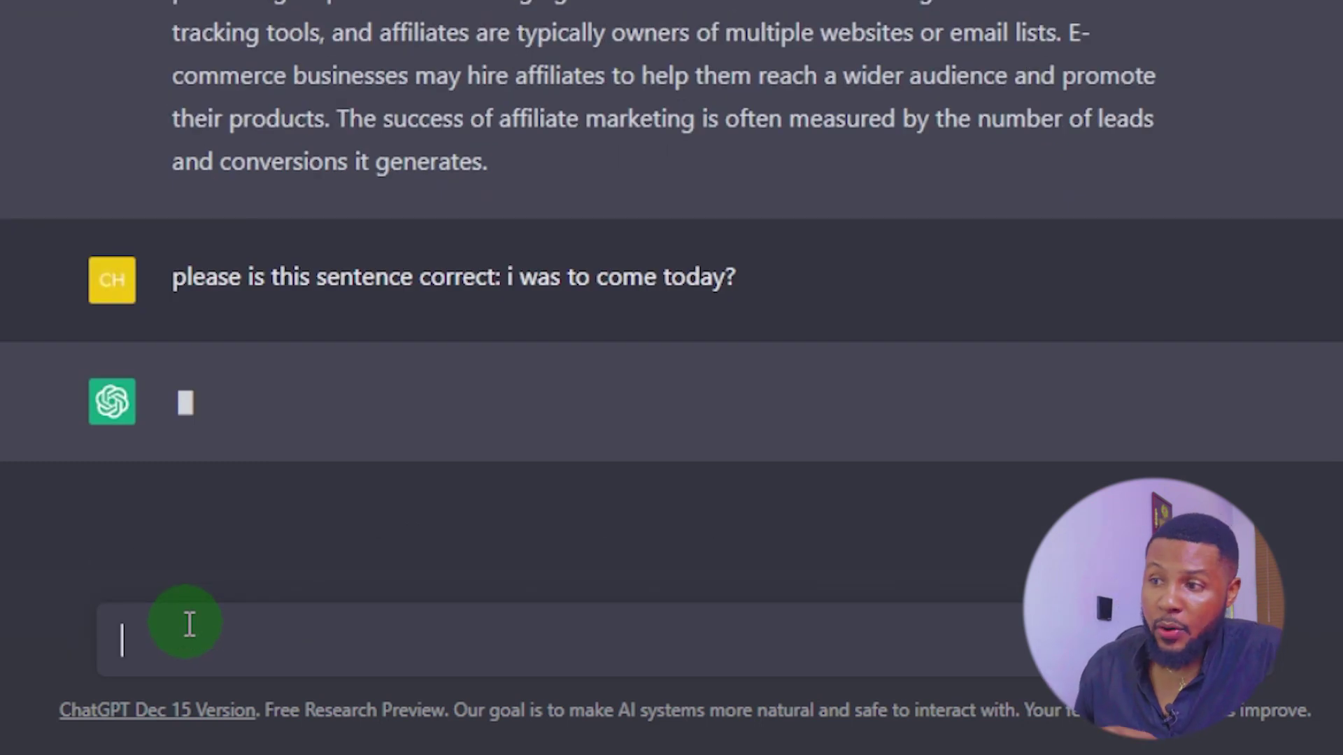